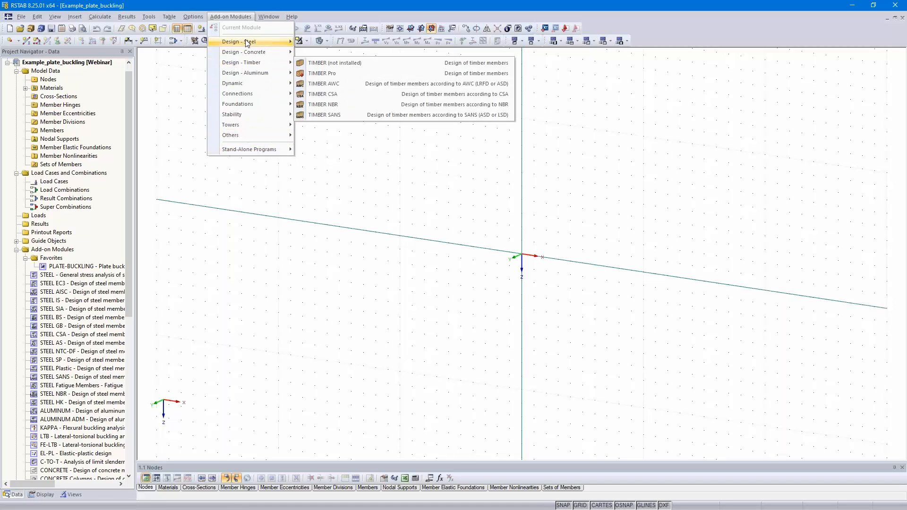
- Open the PLATE-BUCKLING add-on module with the CEN national annex and material Steel S 355 (EN 1993-1-1:2005-05)
mouse_move(251, 43)
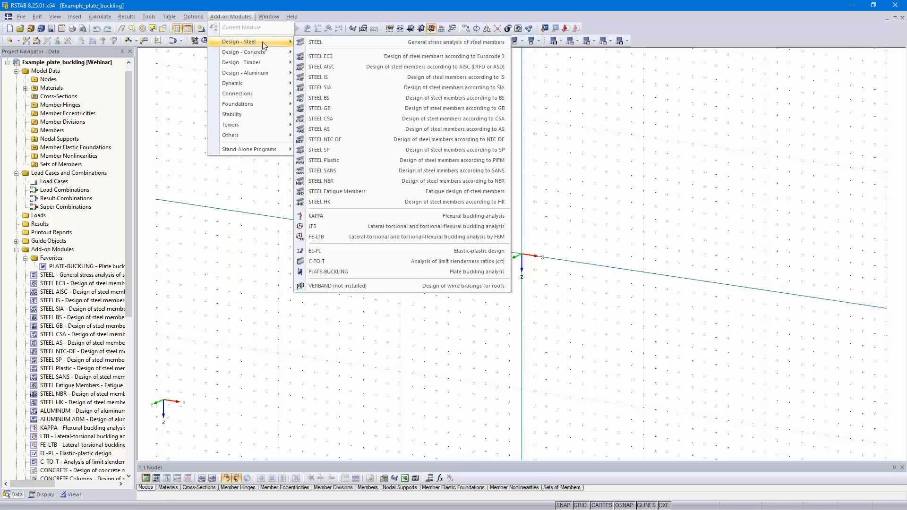
click(355, 272)
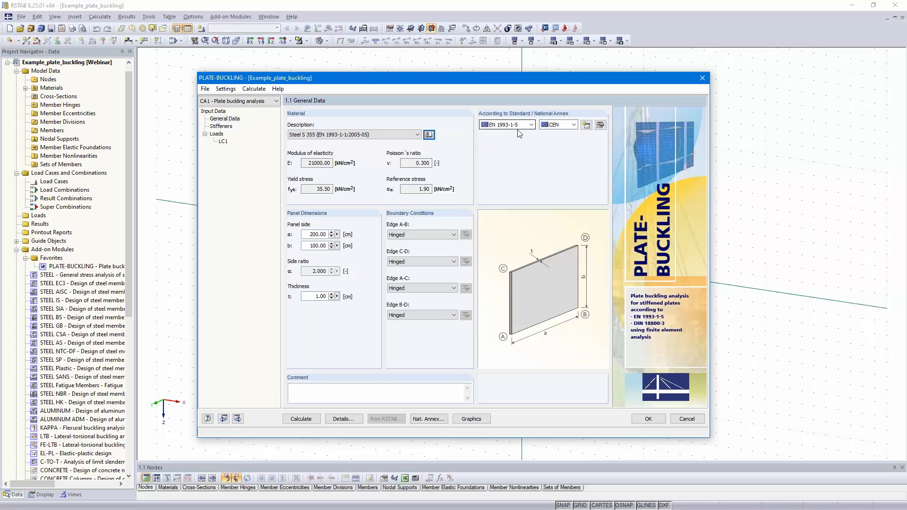
click(572, 125)
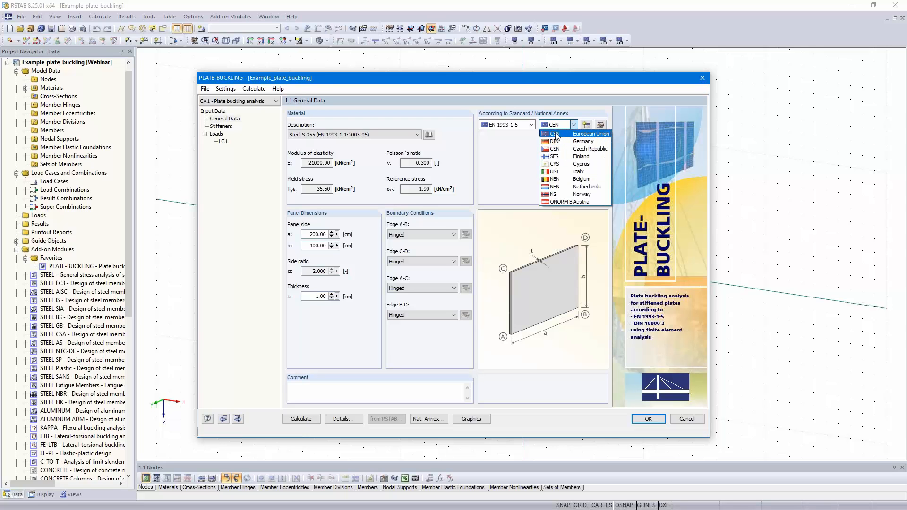
click(557, 136)
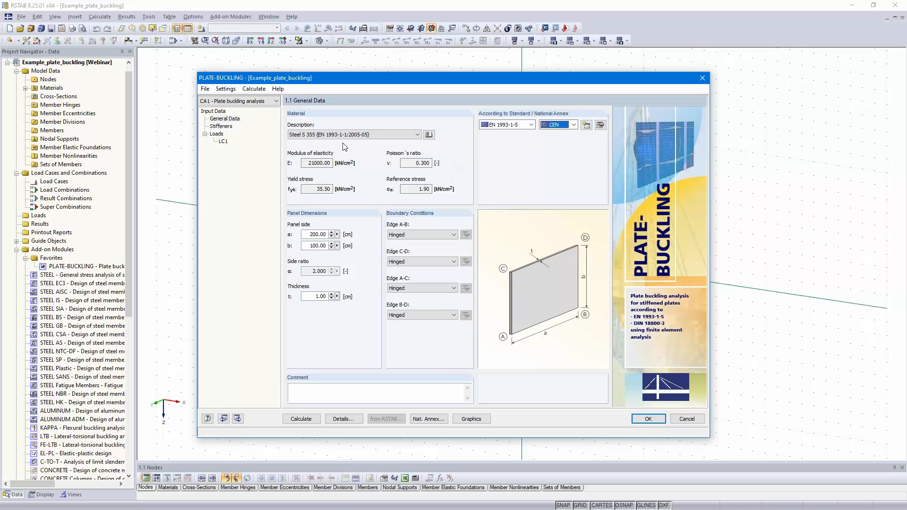
click(347, 135)
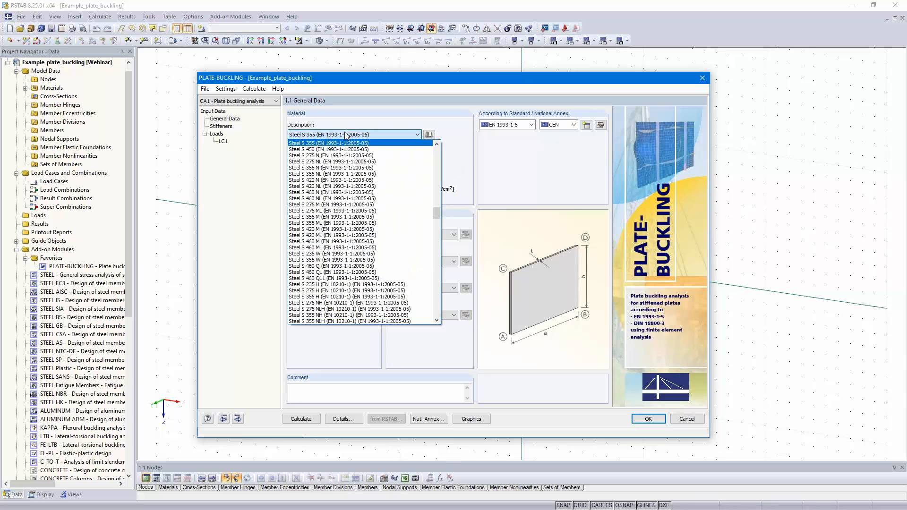
click(346, 135)
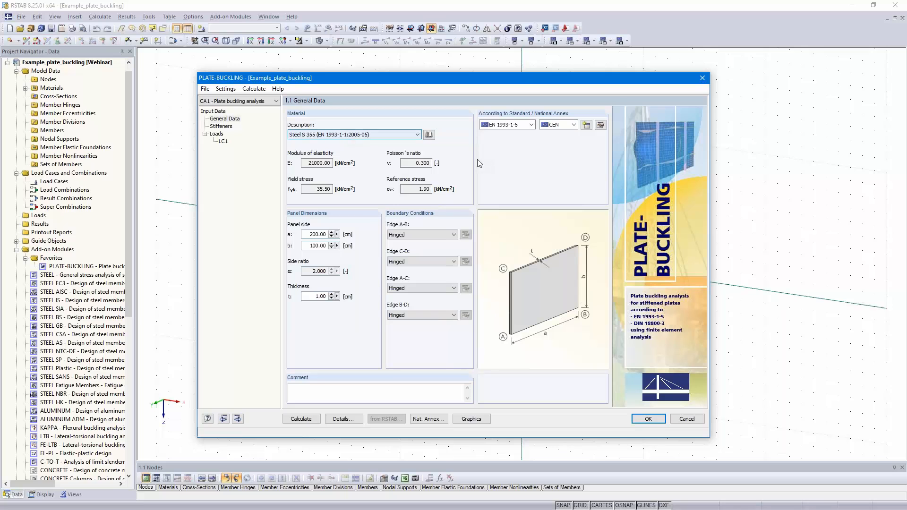
- Set the panel dimensions to a = 500 cm, b = 175 cm and thickness t = 1.4 cm
drag(307, 234, 336, 231)
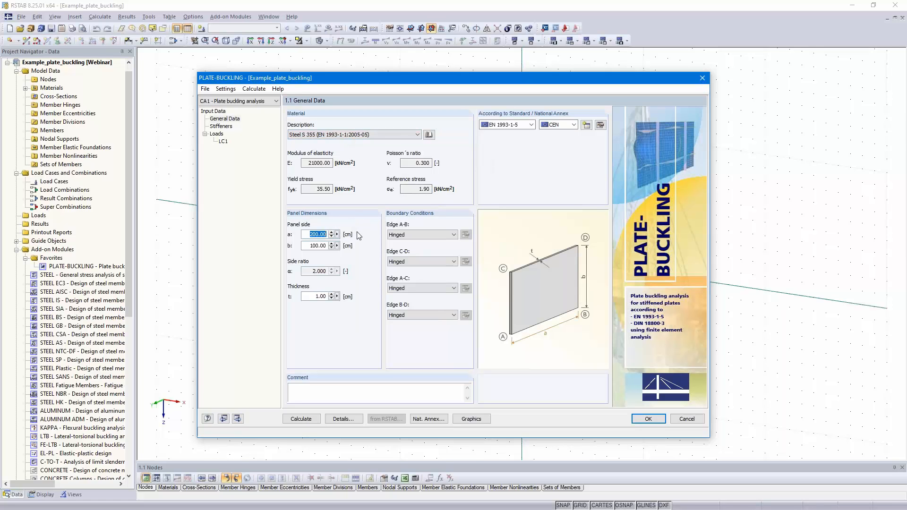
text(500)
key(Tab)
text(175)
double_click(313, 297)
text(1,4)
click(313, 245)
- Add the first longitudinal stiffener at position z = 72.50 cm
click(238, 419)
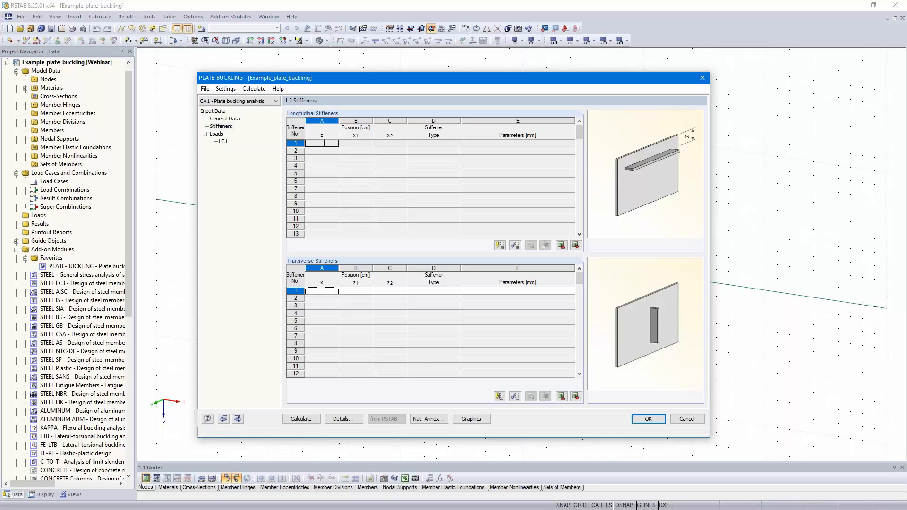
text(2.5)
click(353, 144)
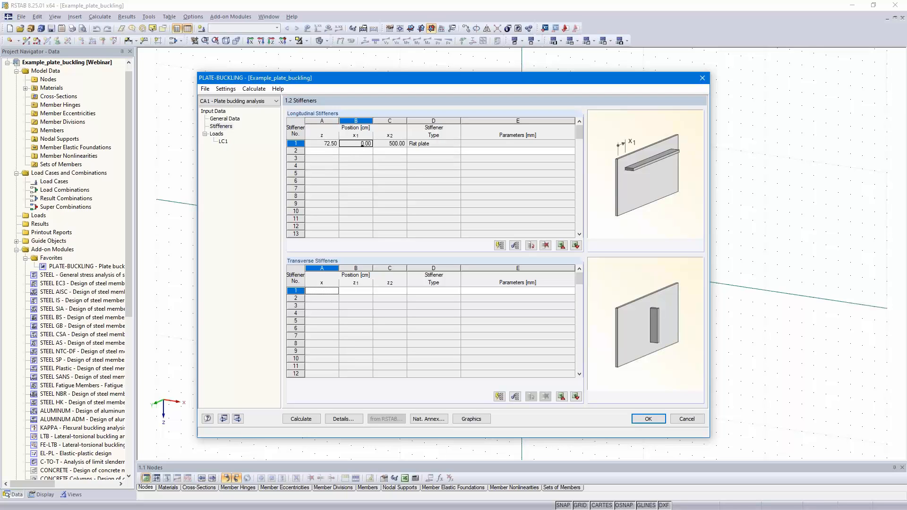
click(441, 145)
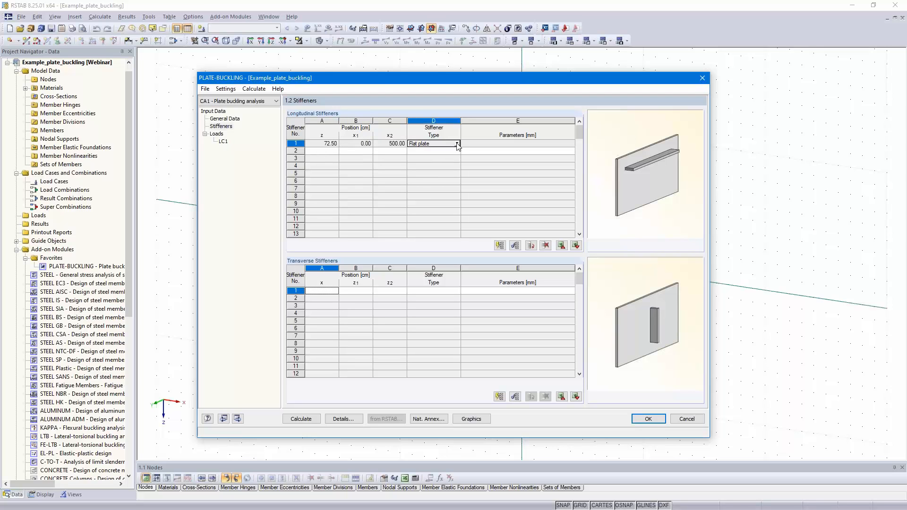
click(457, 144)
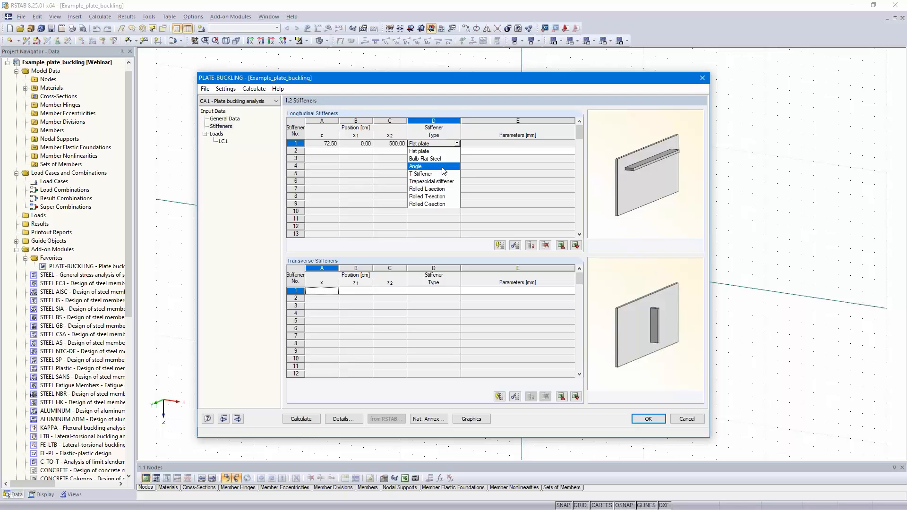
click(443, 151)
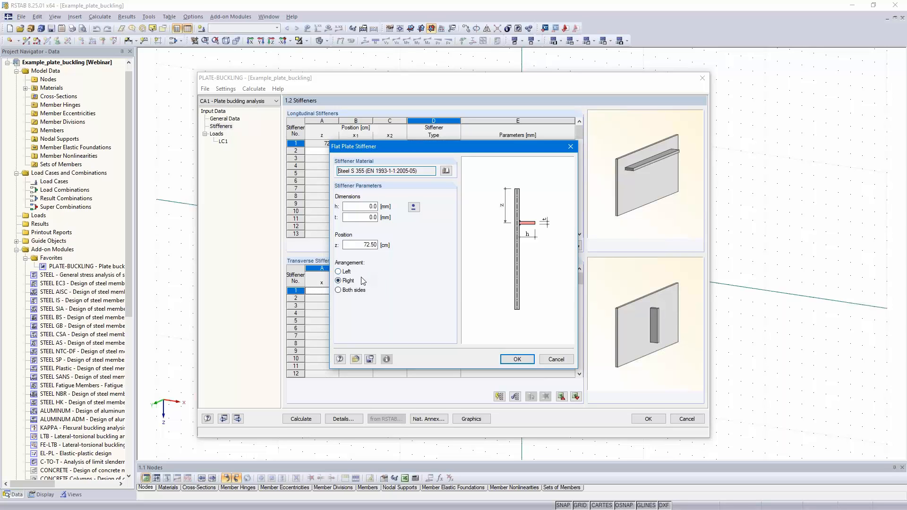
click(548, 357)
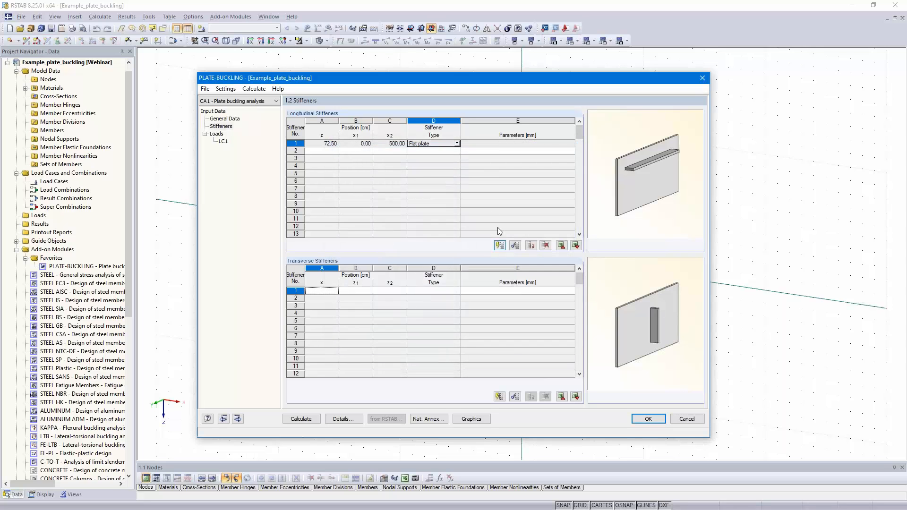
- Make the longitudinal stiffener a trapezoidal stiffener with h 300, d 150, b 200 and t 6 mm
click(457, 144)
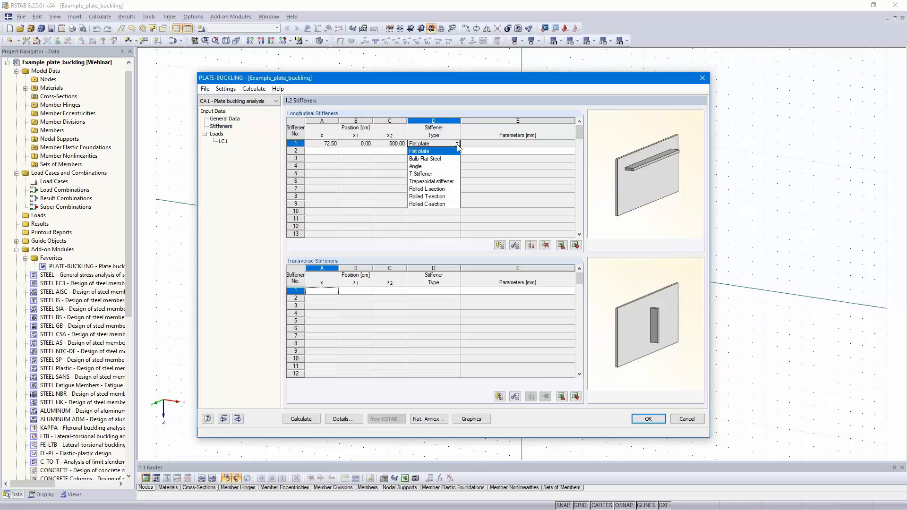
click(444, 182)
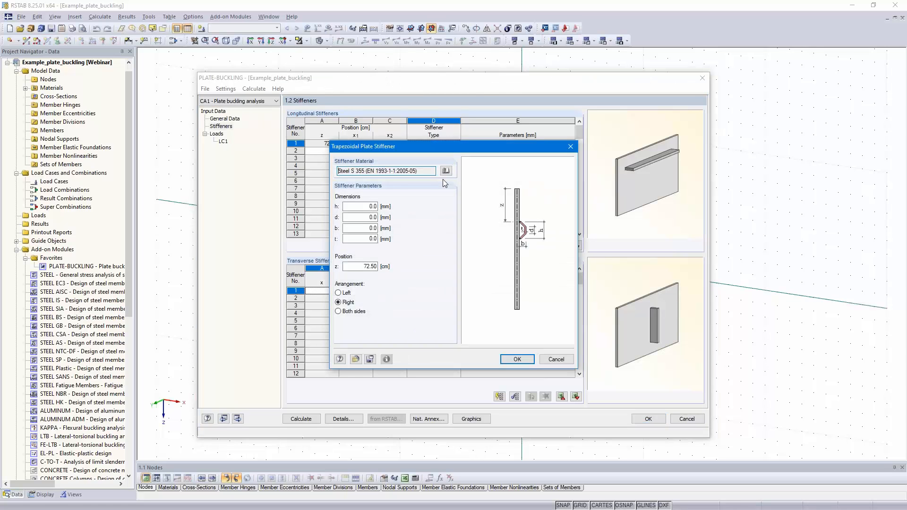
click(362, 206)
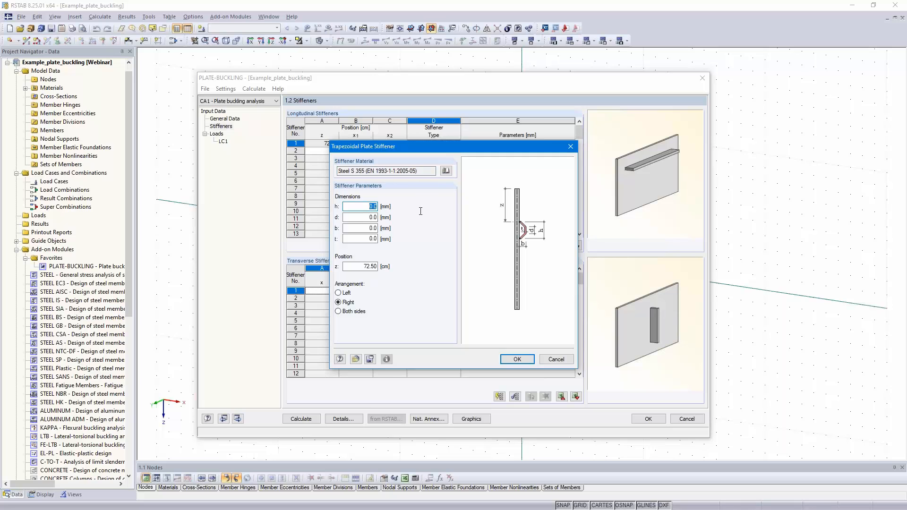
text(300)
click(364, 215)
click(362, 217)
text(150)
key(Tab)
text(200)
click(372, 240)
click(359, 240)
text(6)
click(360, 266)
click(516, 360)
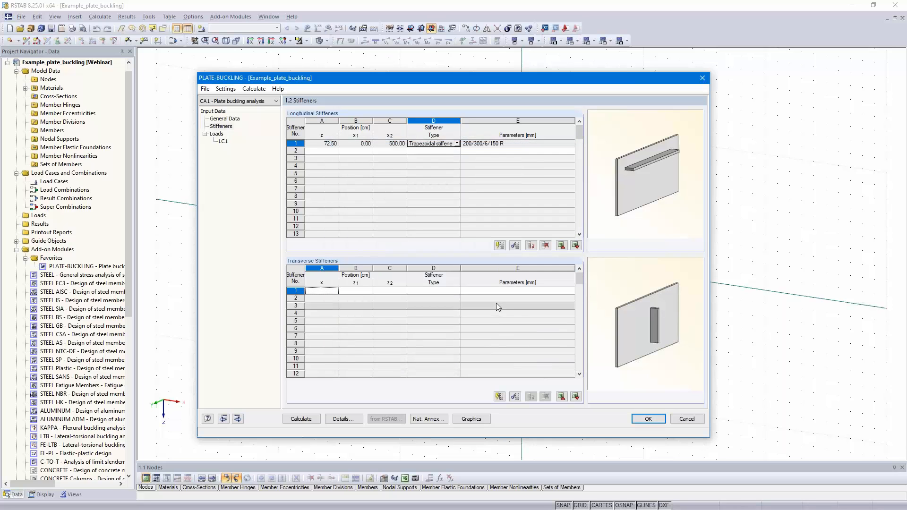
- Inspect the stiffened panel in the graphic view from a slightly rotated angle and return to the stiffener data
click(473, 419)
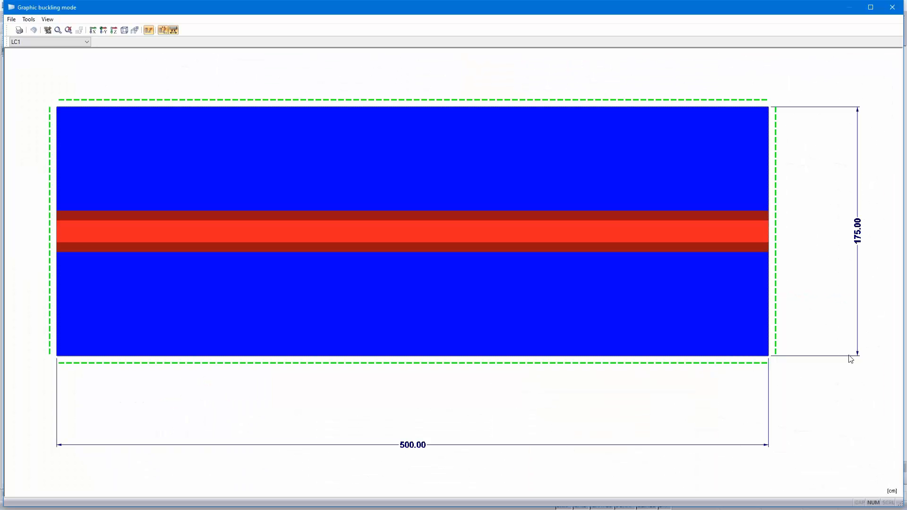
drag(230, 328, 285, 319)
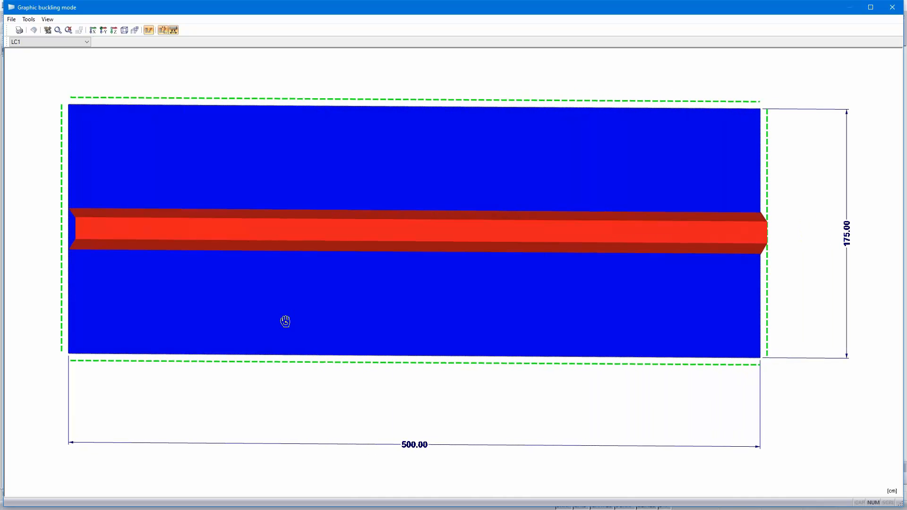
click(886, 7)
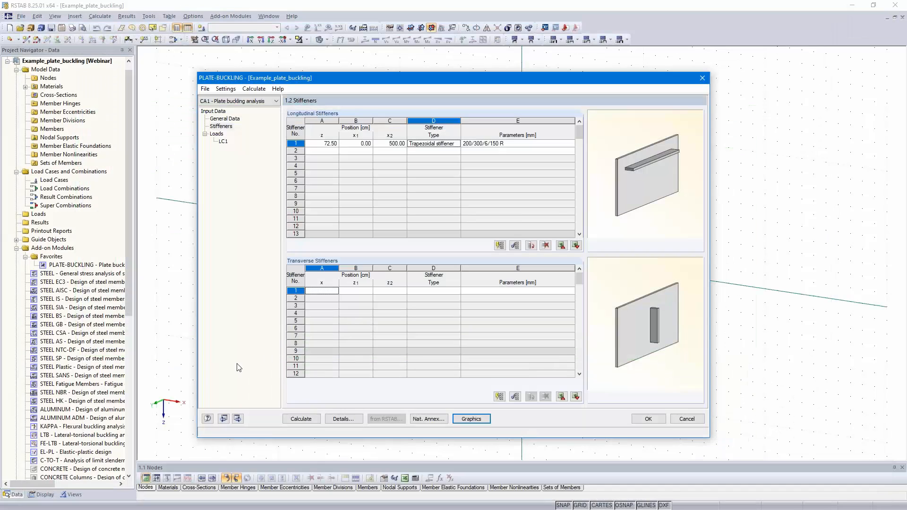
- Go to the loads input and describe load case 1 as "Design loads"
click(236, 418)
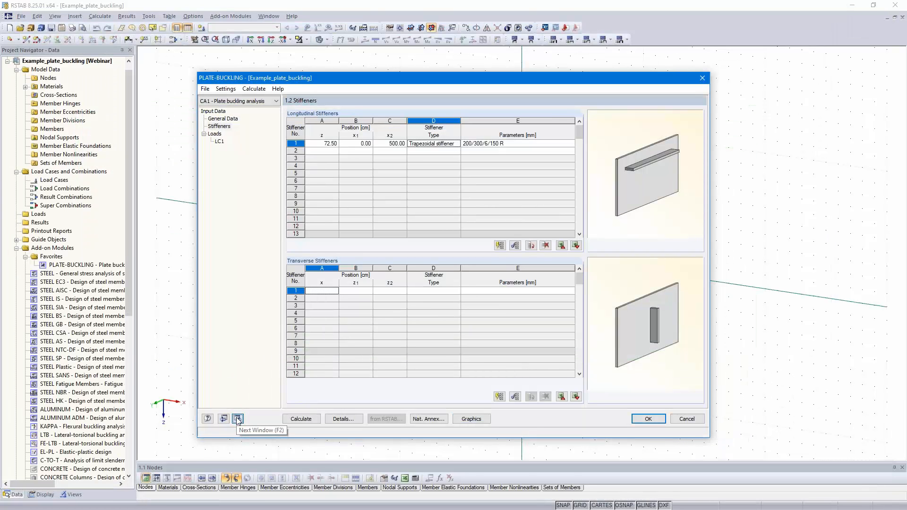
click(237, 419)
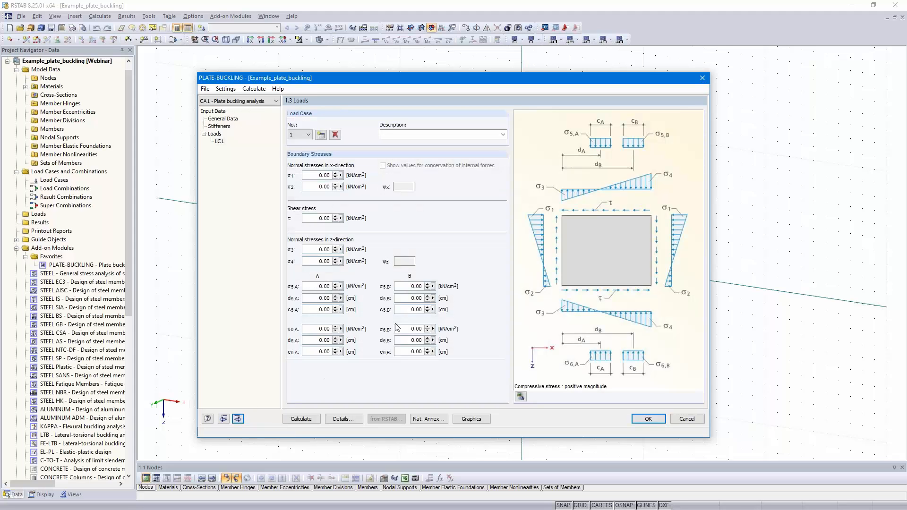
click(418, 135)
text(Design loads)
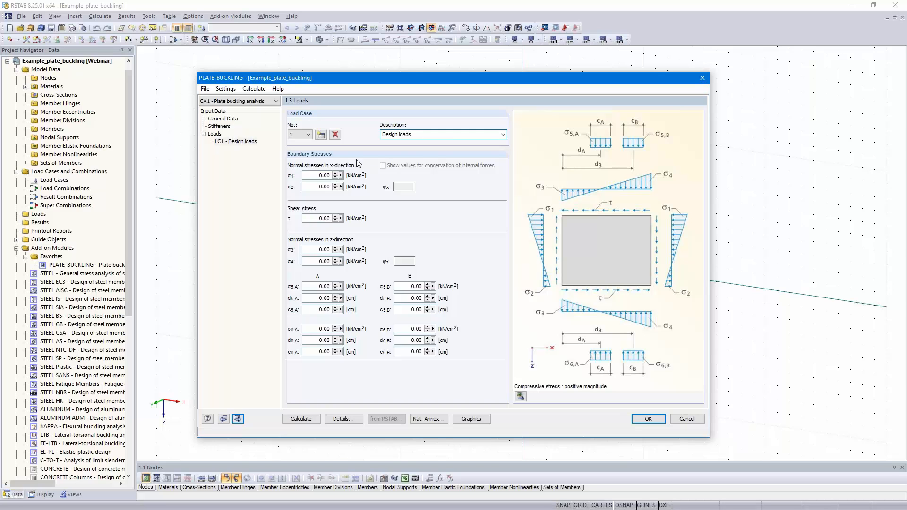
- Set the boundary stresses σ1 and σ2 to 23 kN/cm² and the shear stress τ to 1 kN/cm²
click(312, 174)
drag(321, 175, 334, 176)
text(23)
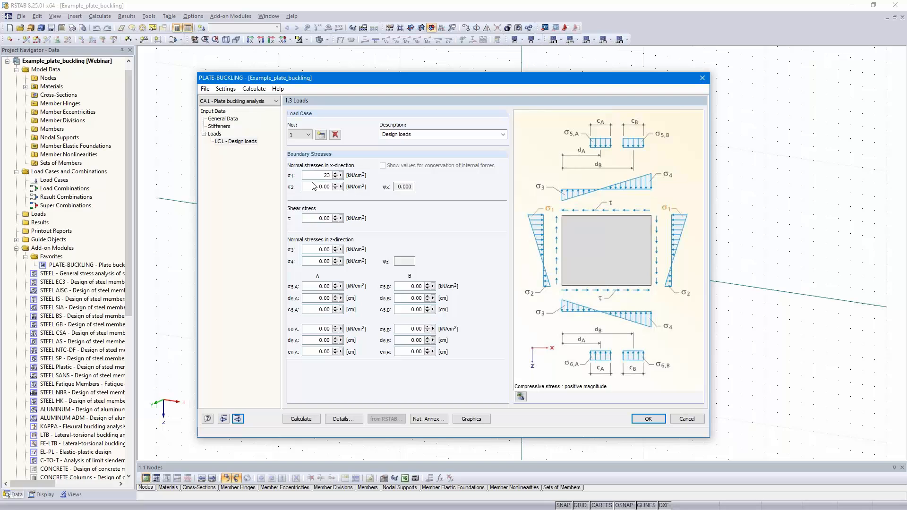
key(Tab)
text(23)
click(312, 175)
drag(317, 218, 345, 219)
text(1)
click(319, 186)
- Examine the applied boundary stresses on the panel in the rendering preview and in the full graphic view
click(521, 396)
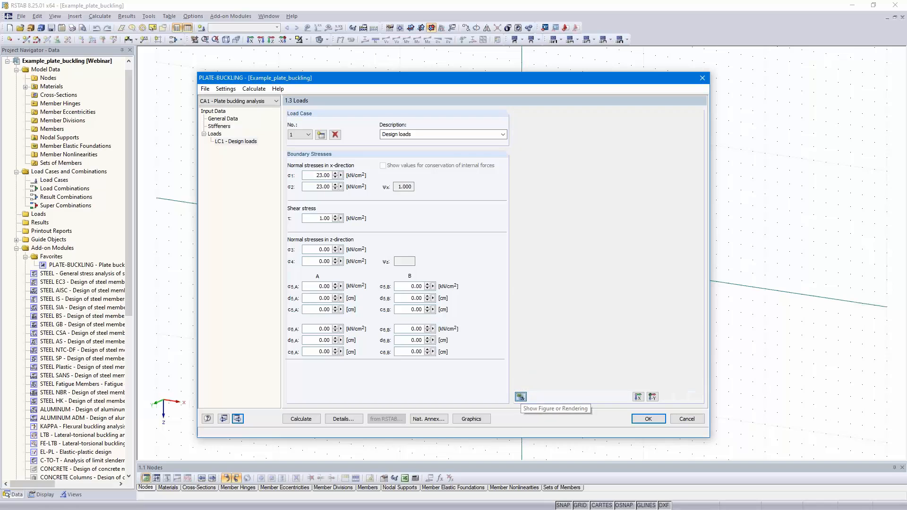
scroll(590, 290, up, 3)
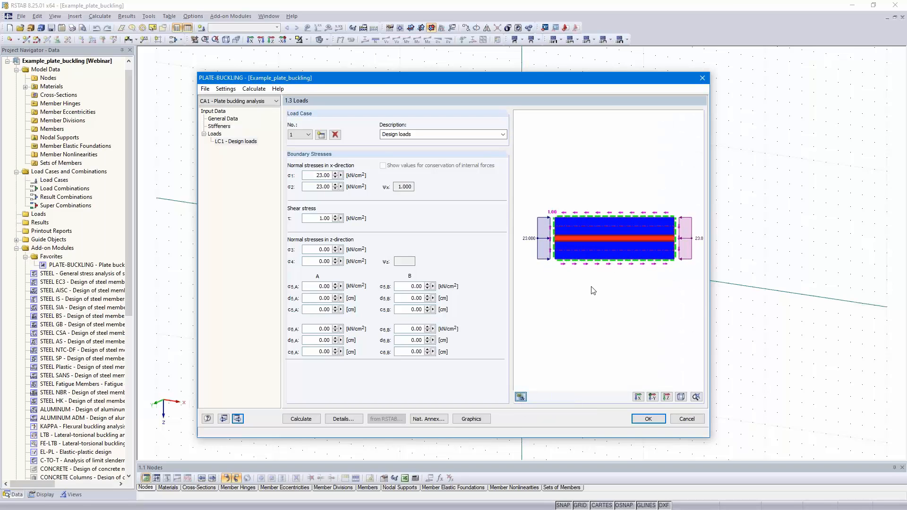
middle_drag(591, 290, 608, 310)
scroll(592, 318, down, 2)
click(469, 419)
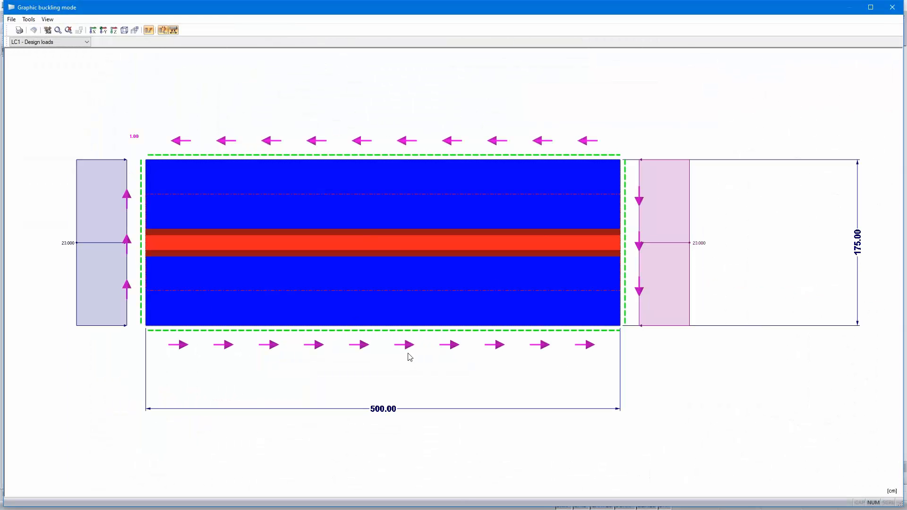
ctrl+middle_drag(402, 354, 404, 395)
scroll(403, 393, down, 1)
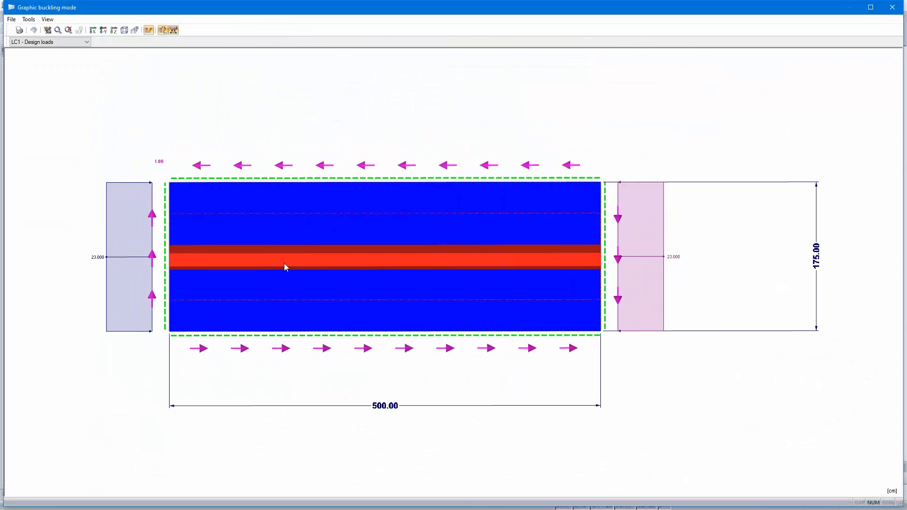
click(894, 7)
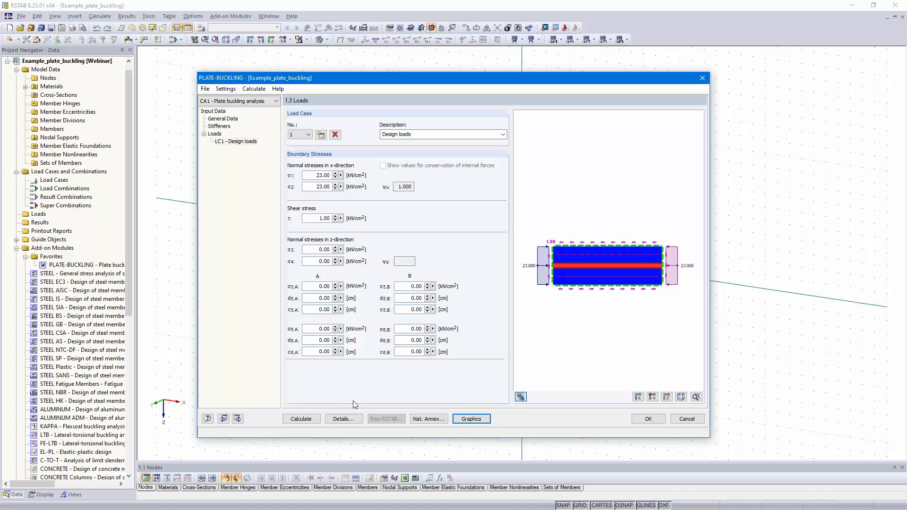
- In the calculation details, enable assessment for all eigenvalues and set the number of buckling modes to 20
click(342, 420)
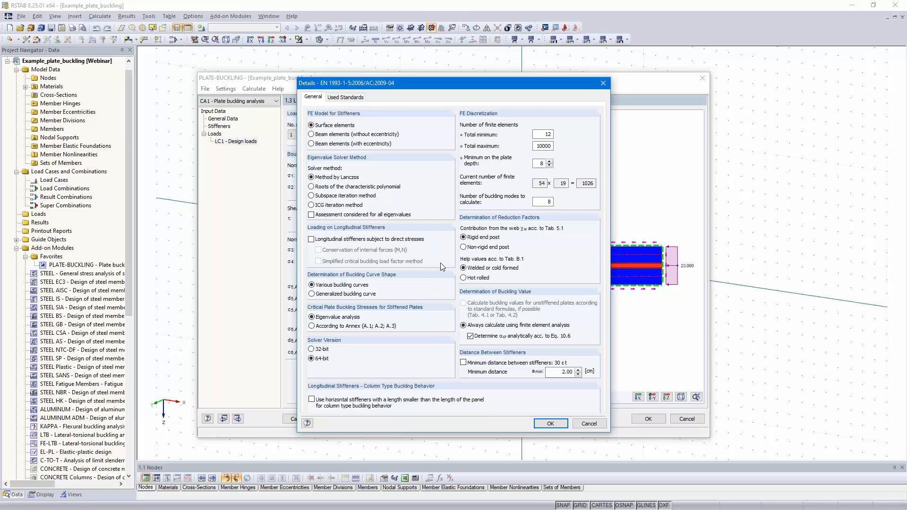
click(311, 215)
double_click(542, 202)
text(20)
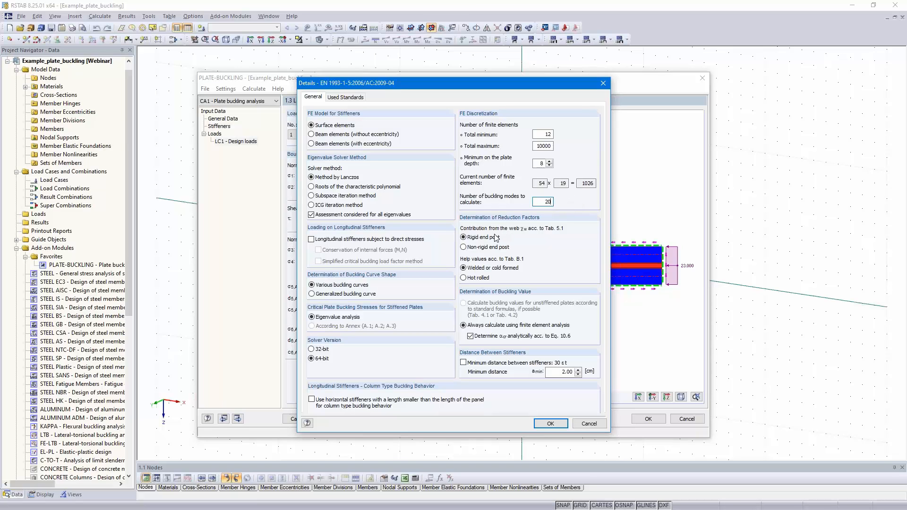
click(549, 424)
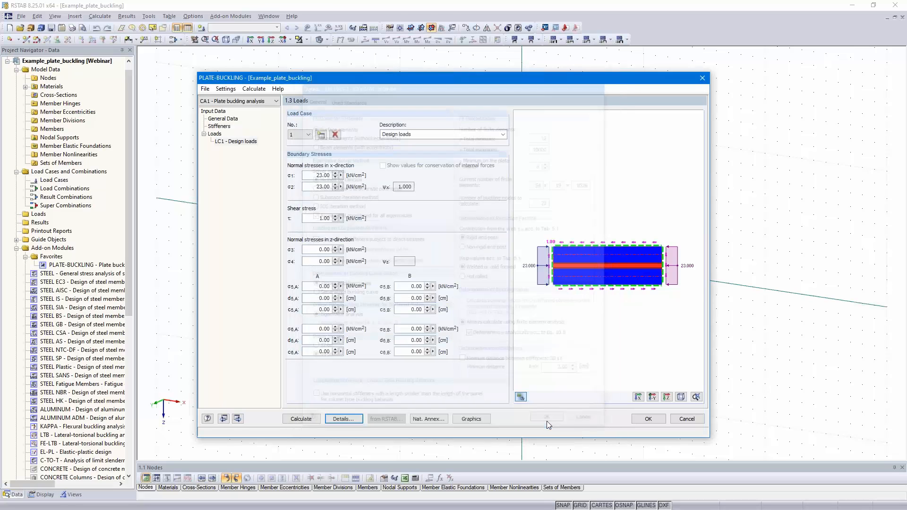
- Calculate the plate buckling analysis and examine the buckling mode shape of the governing load case
click(301, 419)
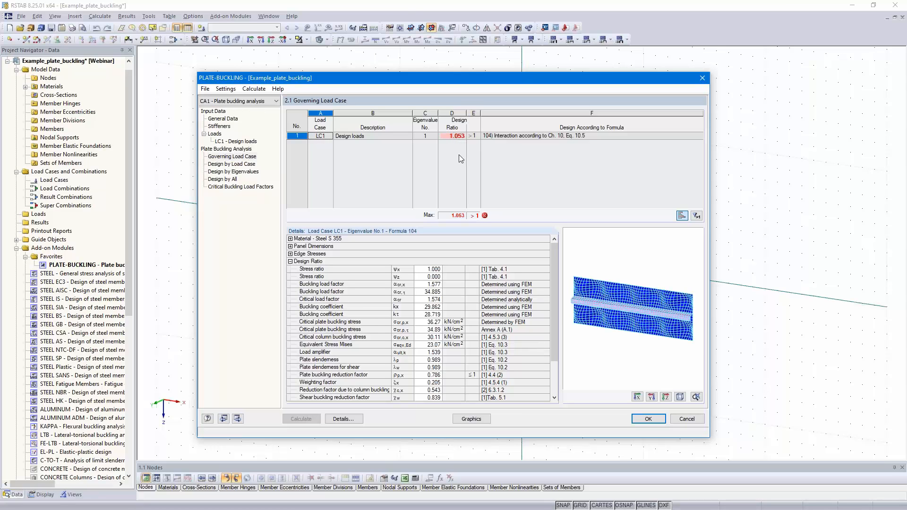
ctrl+middle_drag(671, 322, 603, 287)
scroll(624, 326, up, 4)
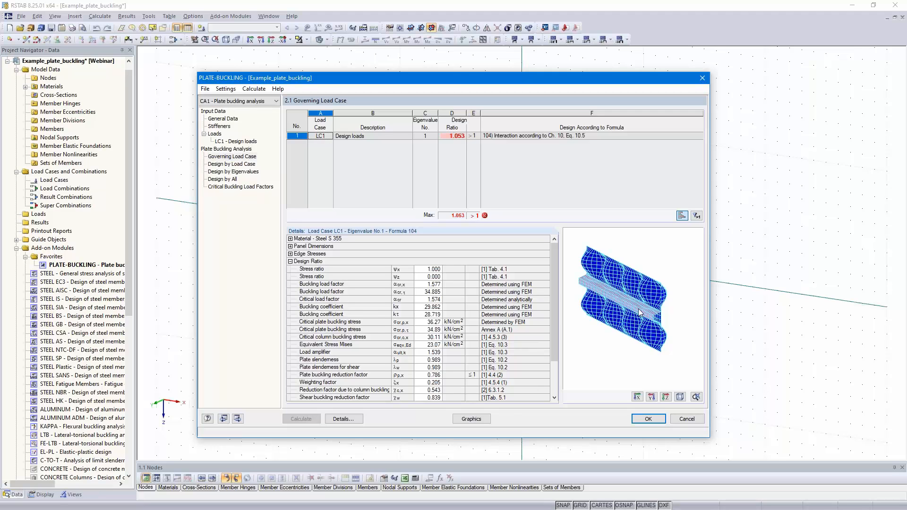
ctrl+middle_drag(631, 325, 651, 340)
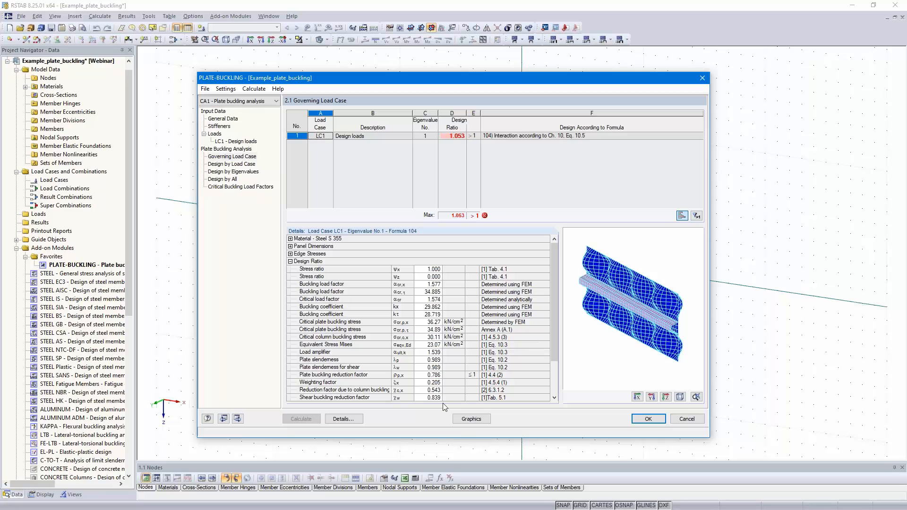
- Show the buckling mode graphic for simultaneous occurrence of the stresses and inspect the first mode shape in 3D
click(471, 419)
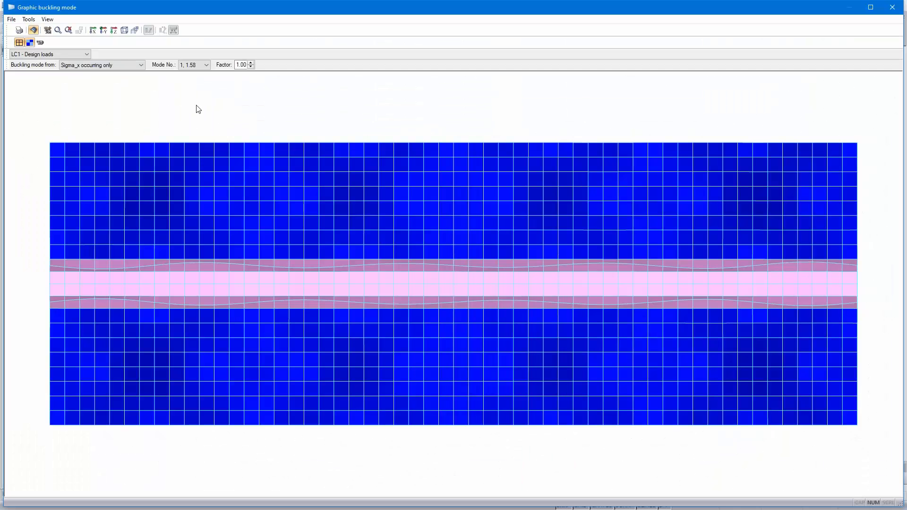
click(139, 66)
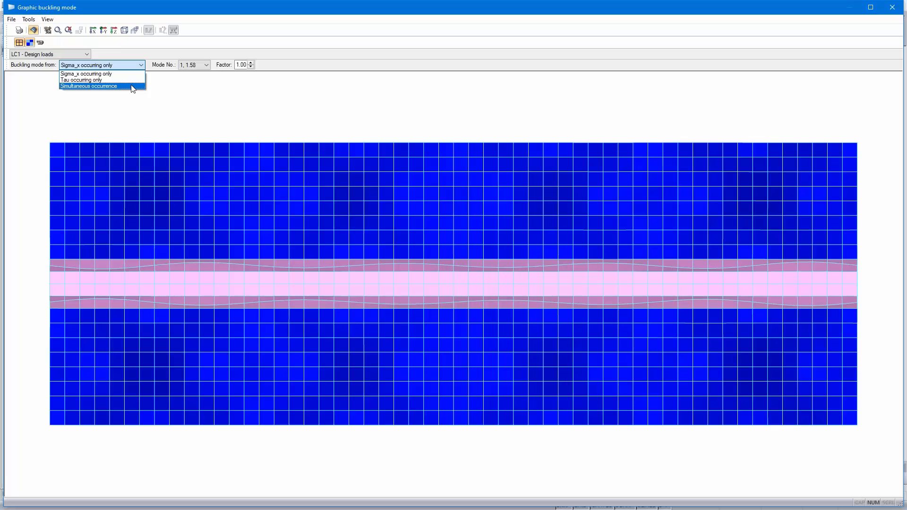
click(132, 87)
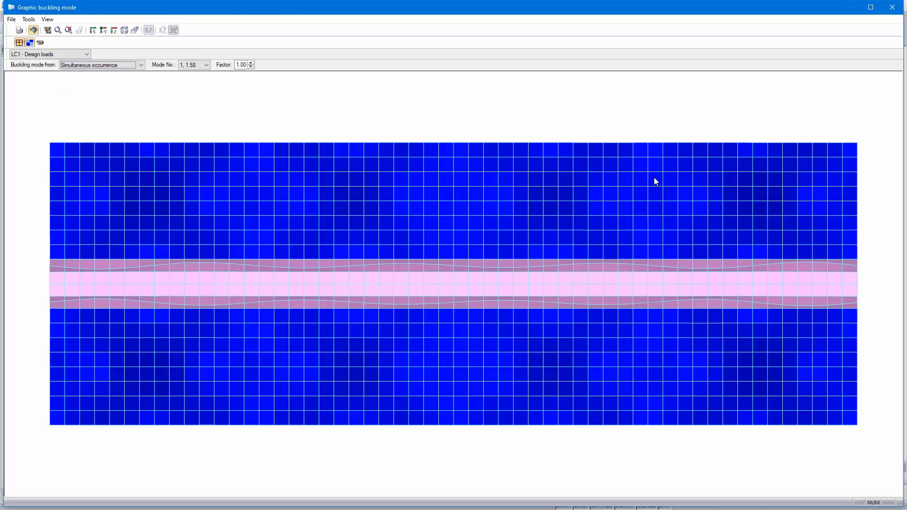
drag(601, 208, 383, 225)
scroll(384, 226, up, 1)
middle_drag(383, 226, 447, 204)
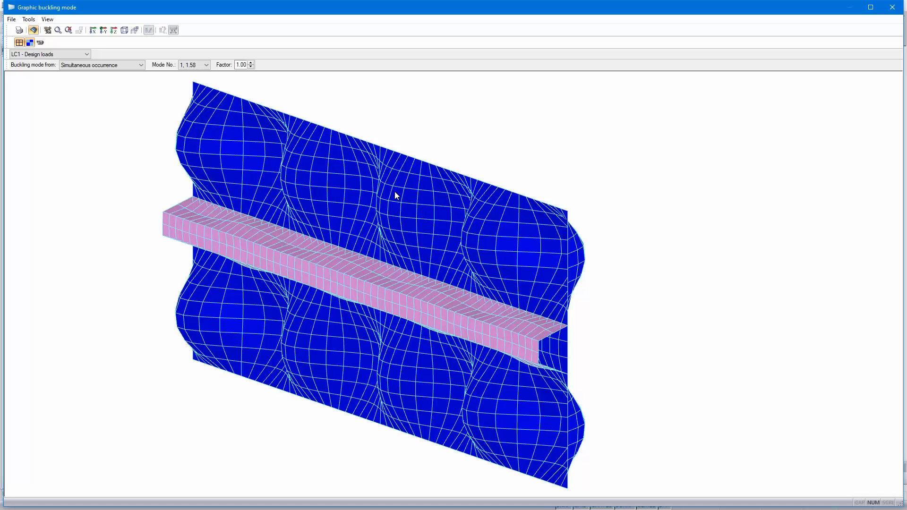
- Step through the buckling modes up to mode 17 and examine the stiffener's deformation in that mode
scroll(197, 67, down, 1)
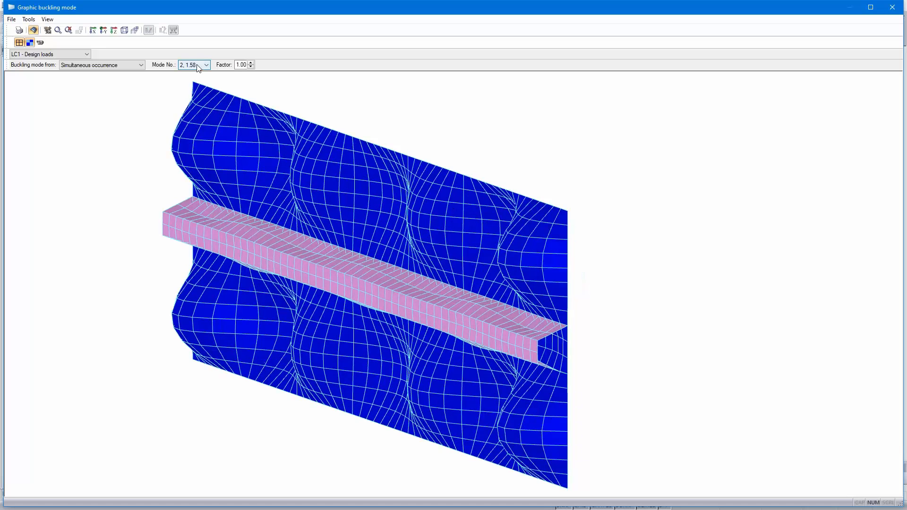
scroll(197, 68, down, 1)
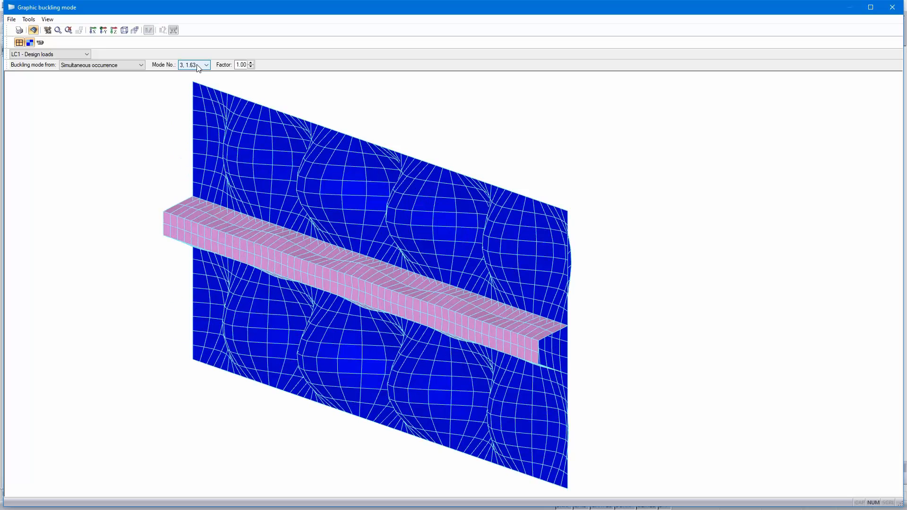
scroll(198, 67, down, 5)
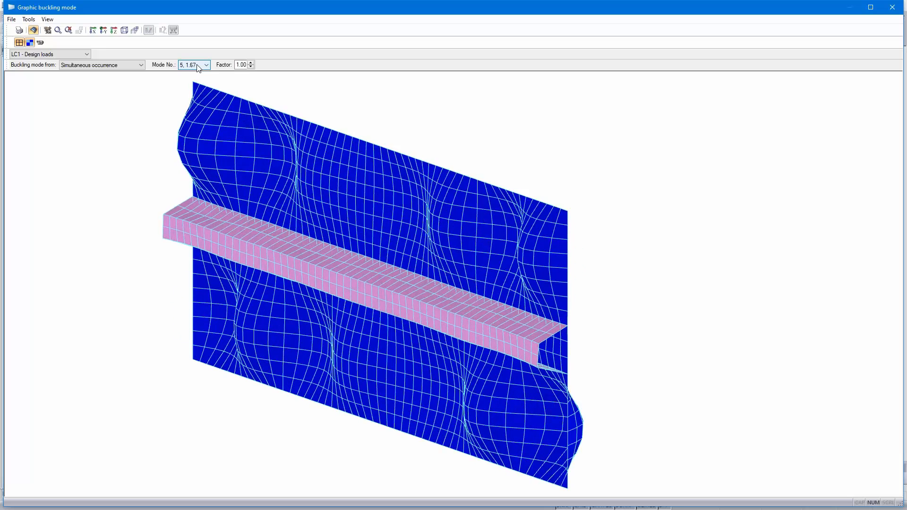
scroll(198, 67, down, 3)
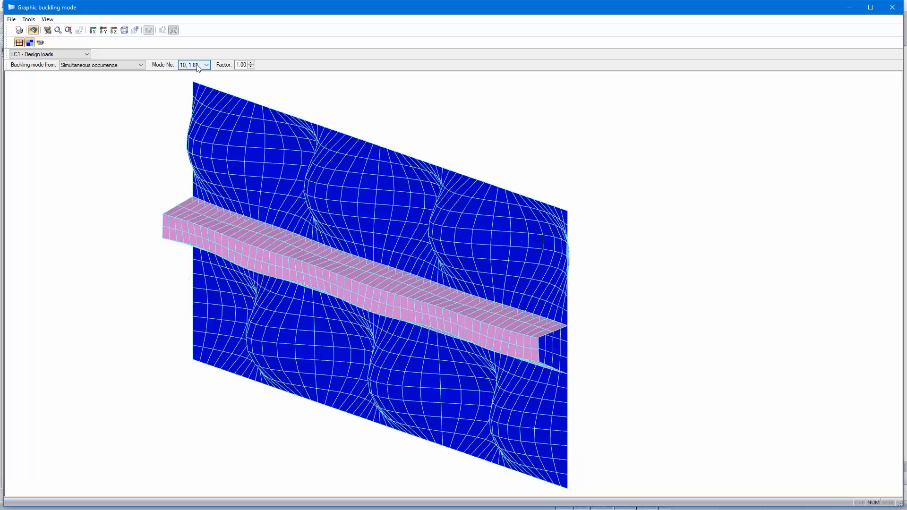
scroll(198, 68, down, 1)
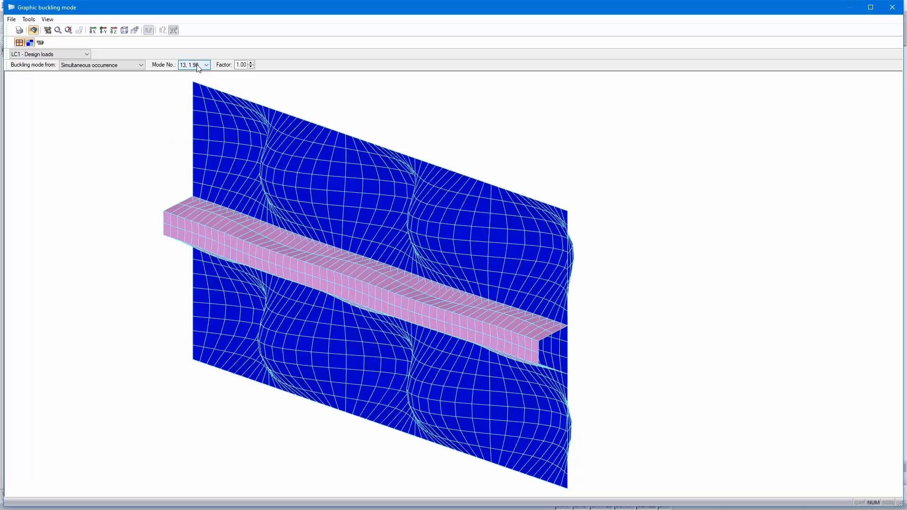
scroll(198, 67, down, 2)
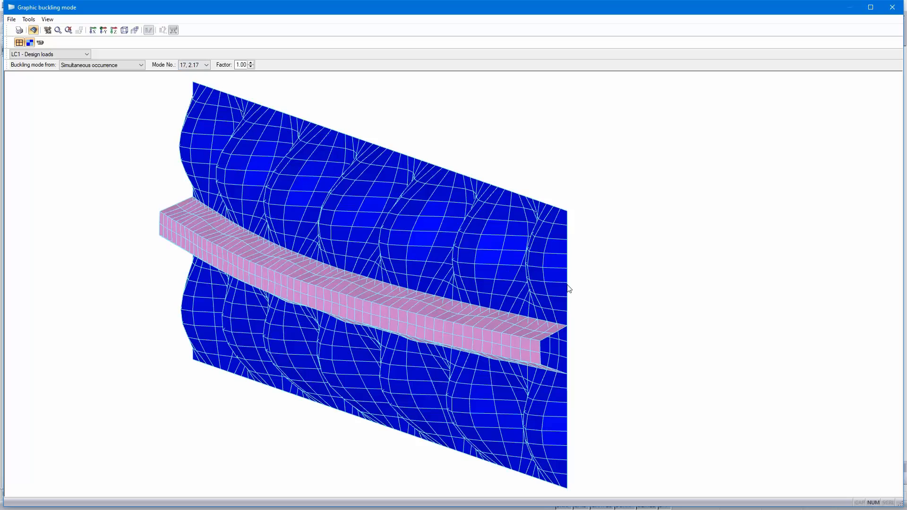
ctrl+middle_drag(569, 288, 480, 307)
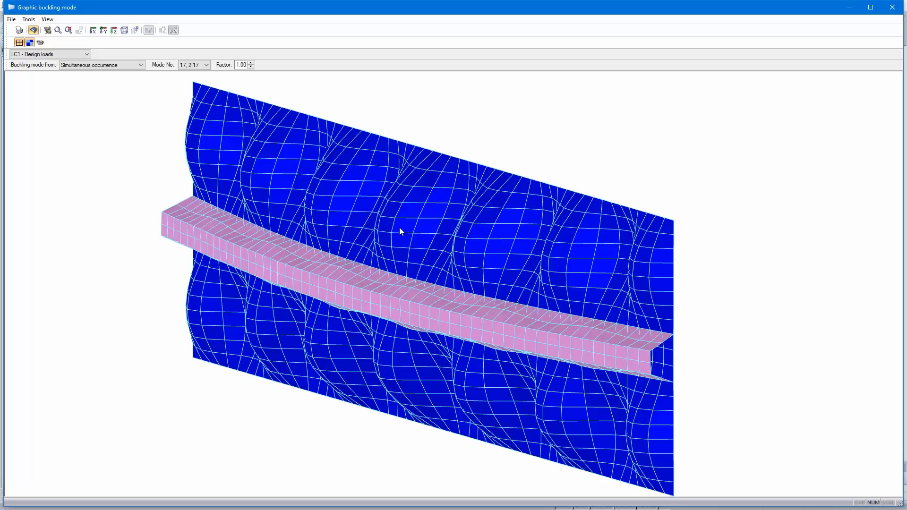
scroll(445, 243, down, 2)
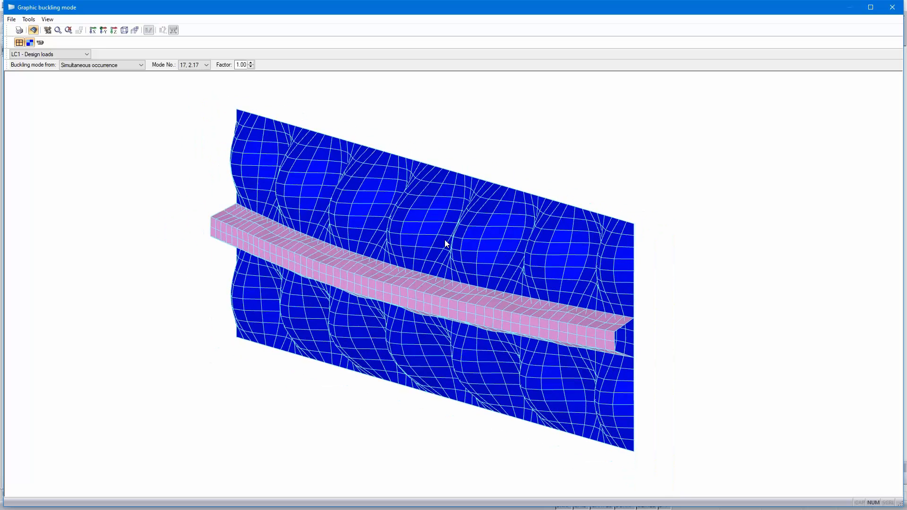
scroll(445, 243, up, 1)
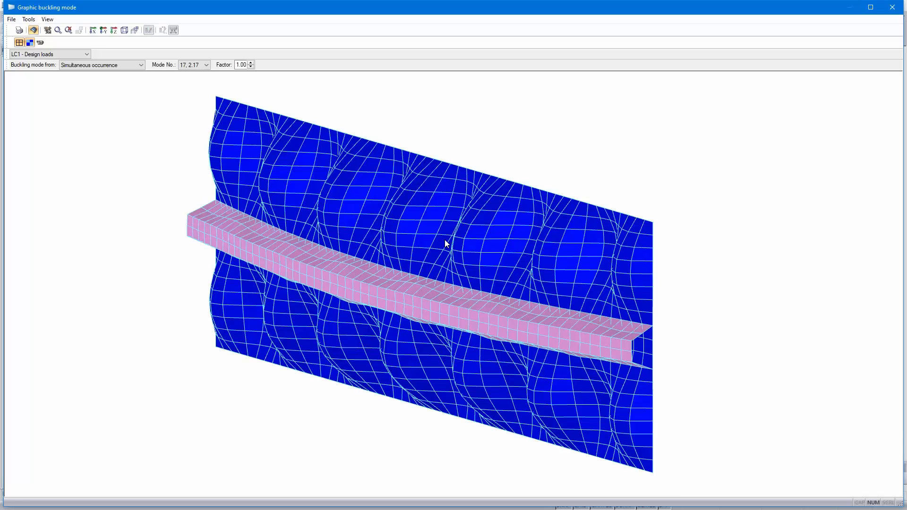
click(894, 7)
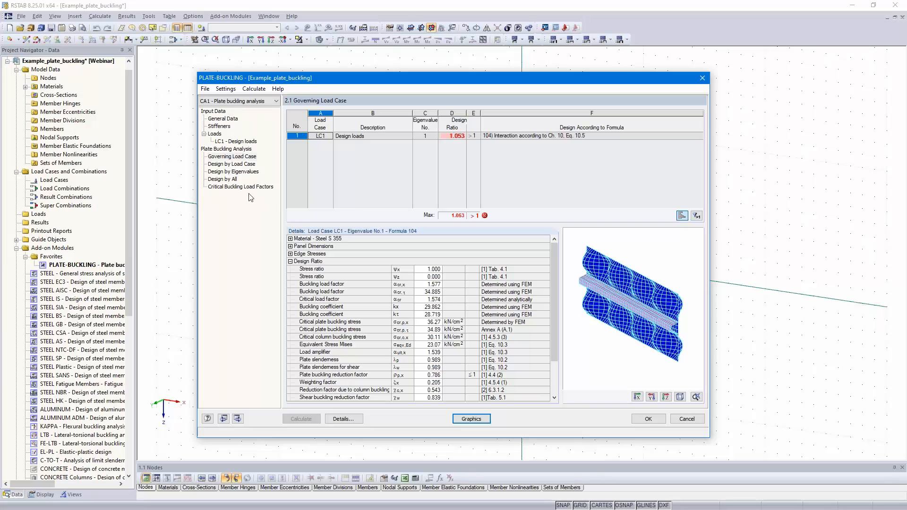
- Review the designs by eigenvalue and examine the design details of eigenvalue 17
click(229, 172)
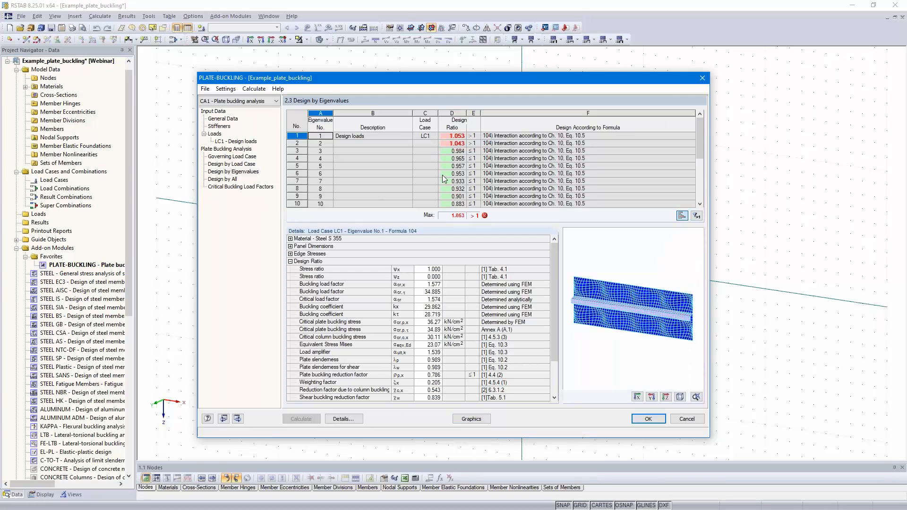
scroll(442, 174, down, 7)
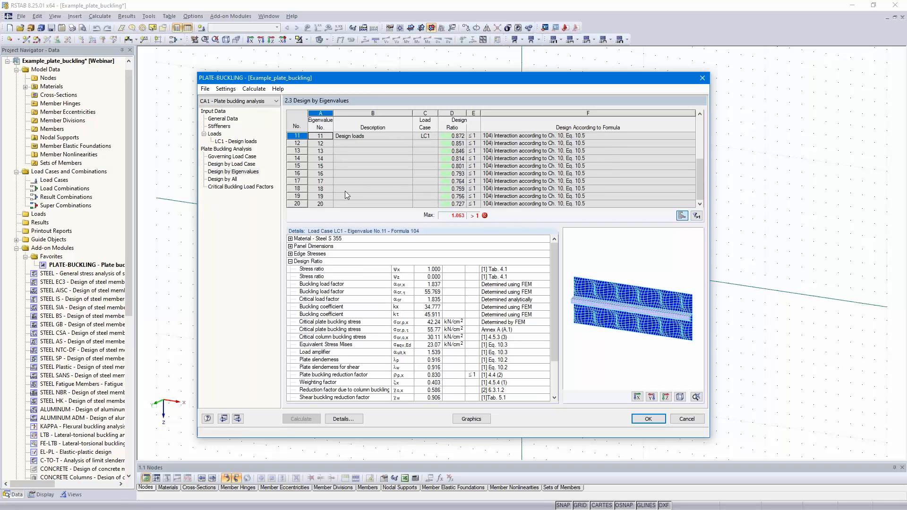
click(352, 181)
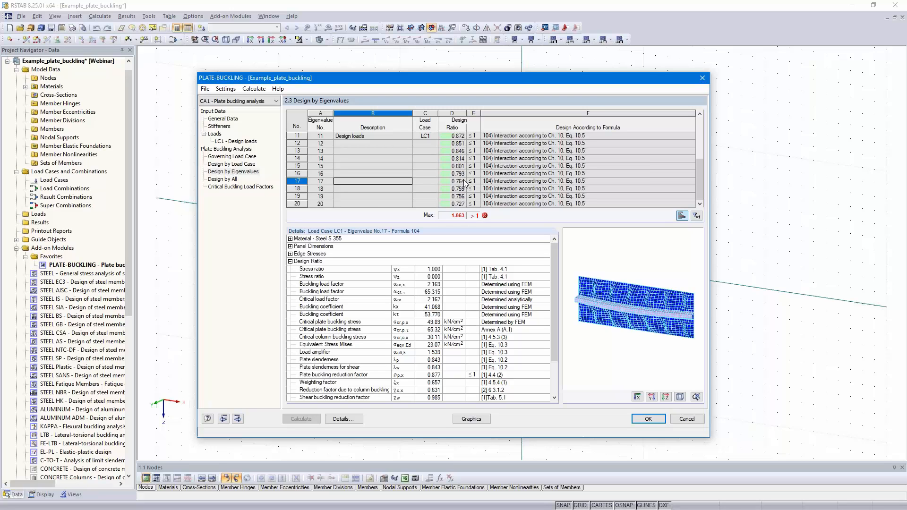
- Rename the current plate buckling case as "Total panel"
click(205, 89)
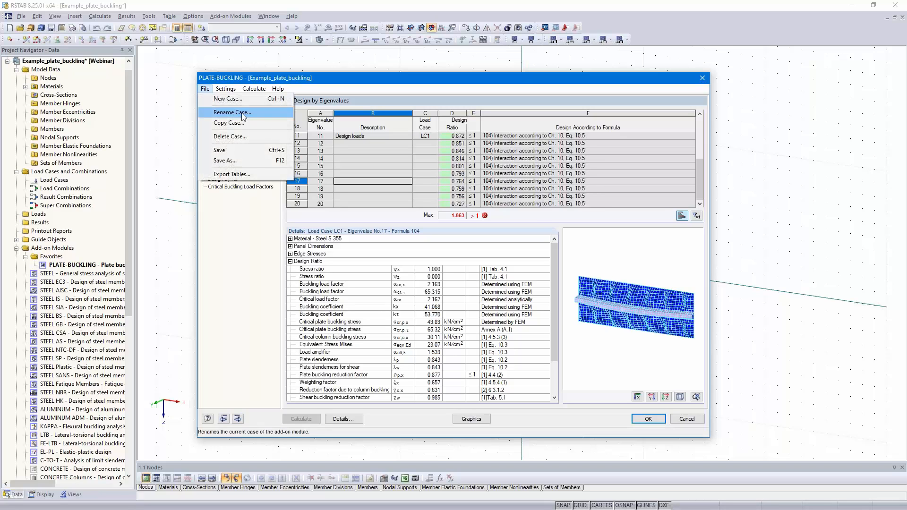
click(227, 110)
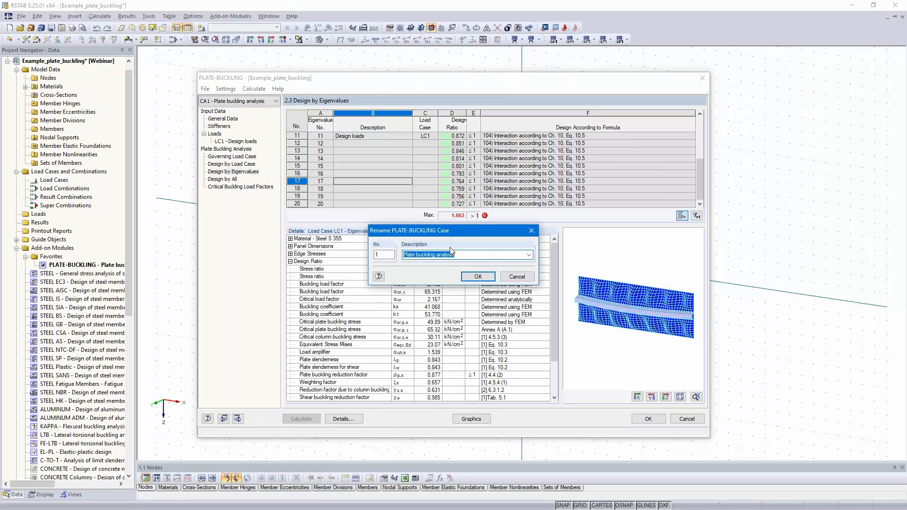
text(Total panel)
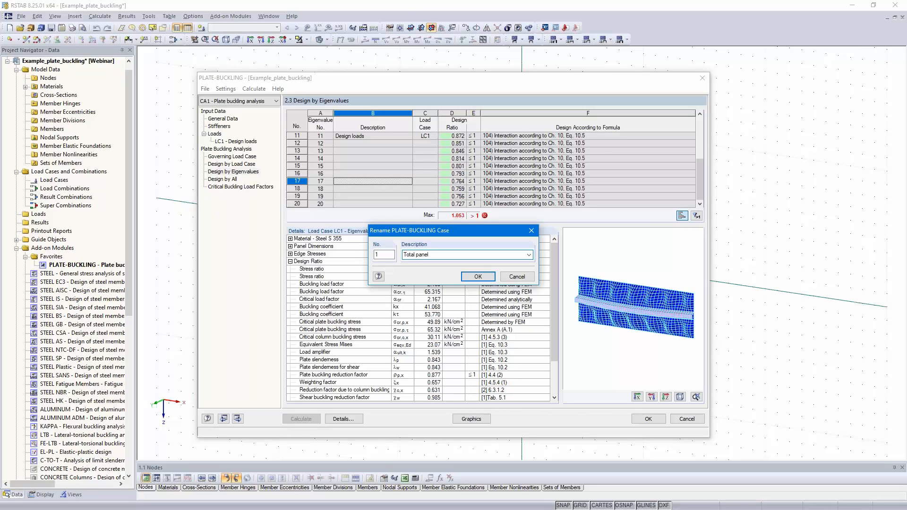
click(477, 277)
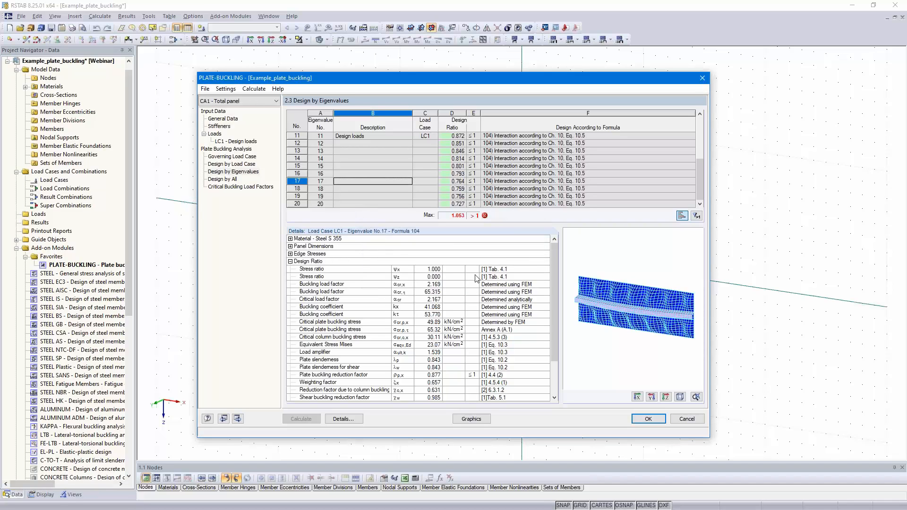
- Create plate buckling case no. 2 with the description "Single panel", saving the changes to CA1
click(205, 88)
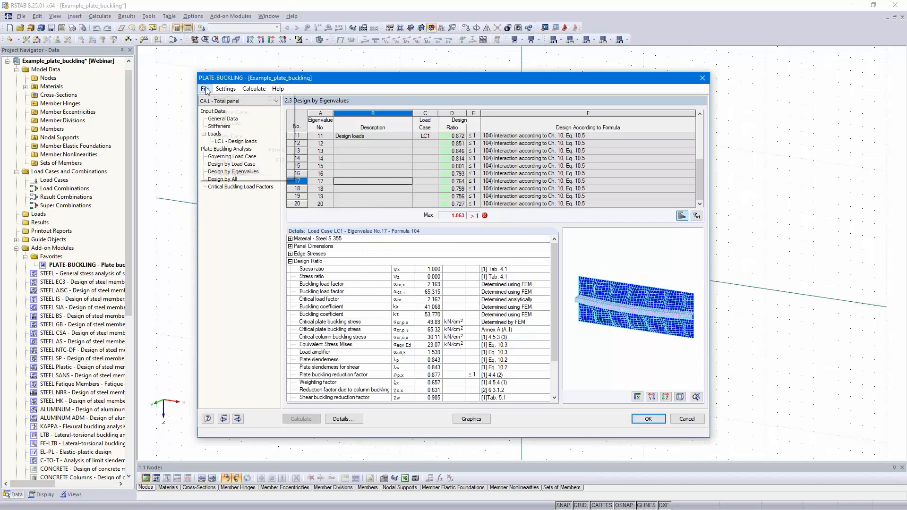
click(236, 98)
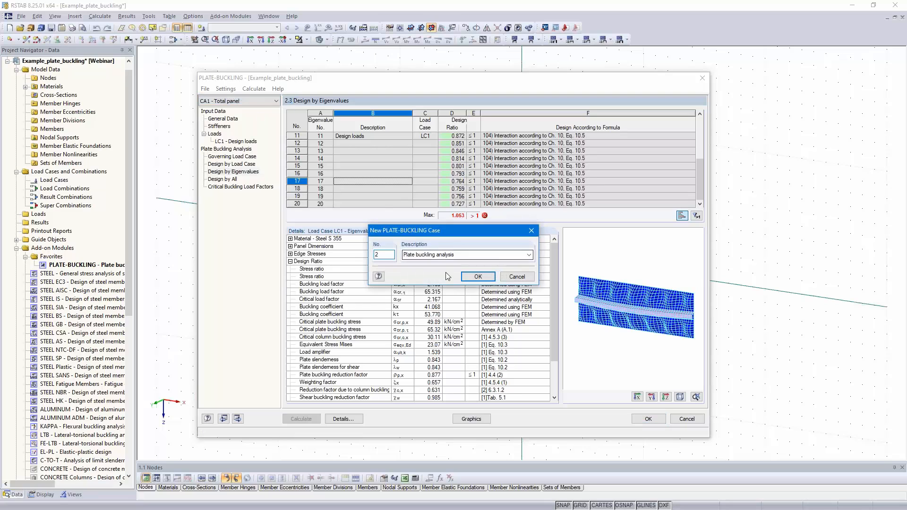
drag(457, 254, 404, 255)
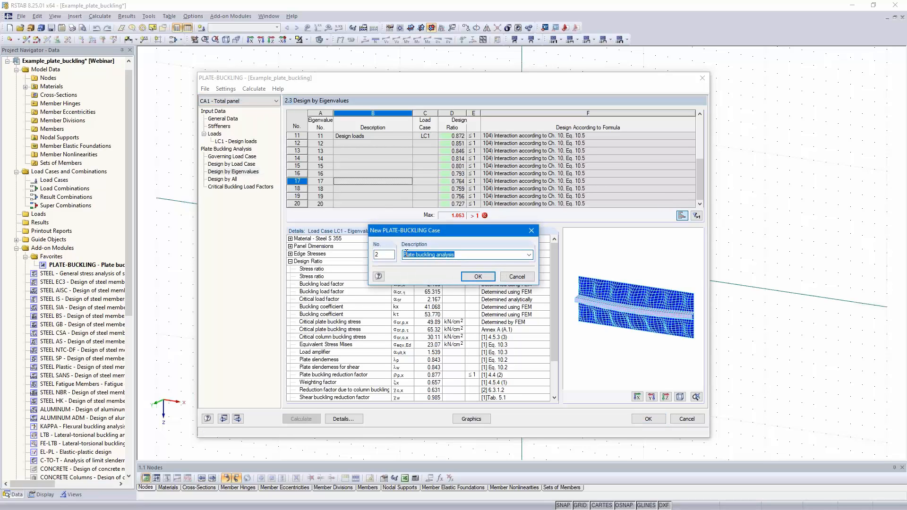
text(Single panel)
click(462, 279)
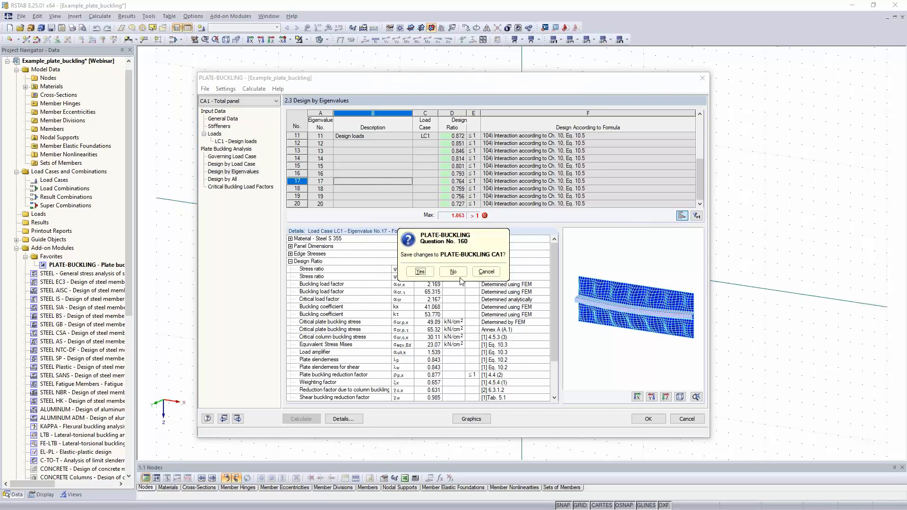
click(419, 273)
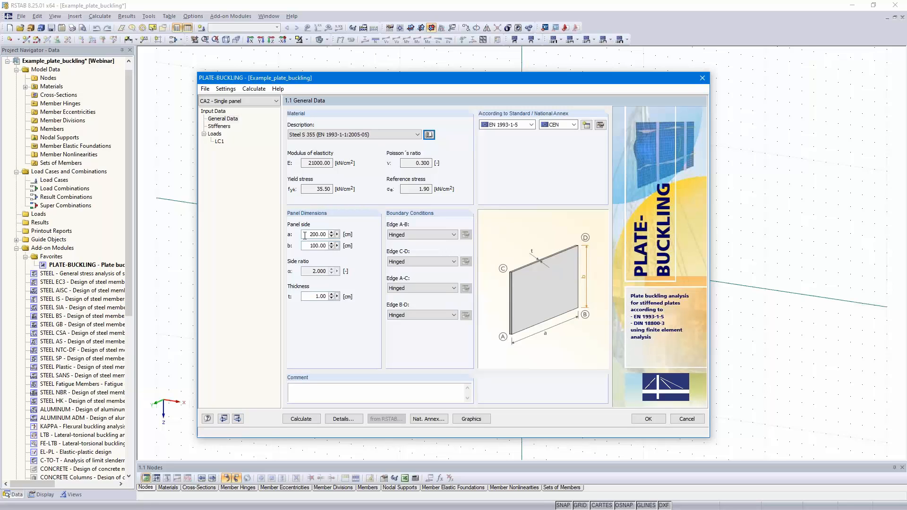
- Set the single panel's side a to 500 cm, side b to 72.5 cm and thickness t to 1.4 cm
drag(305, 234, 348, 234)
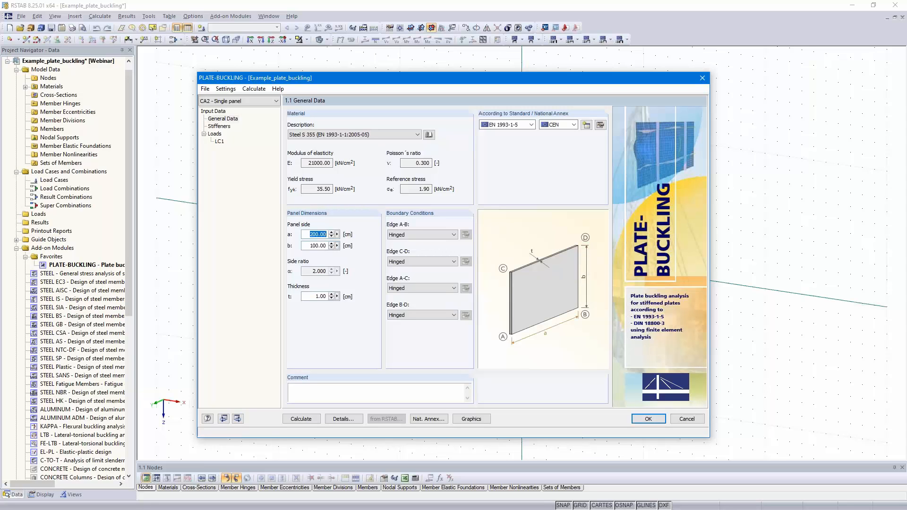
text(500)
key(Tab)
text(72,5)
drag(317, 295, 365, 297)
text(1,4)
click(313, 245)
- Leave the single panel unstiffened and set its boundary stresses σ1 and σ2 to 23 kN/cm² and shear stress τ to 1 kN/cm²
click(238, 418)
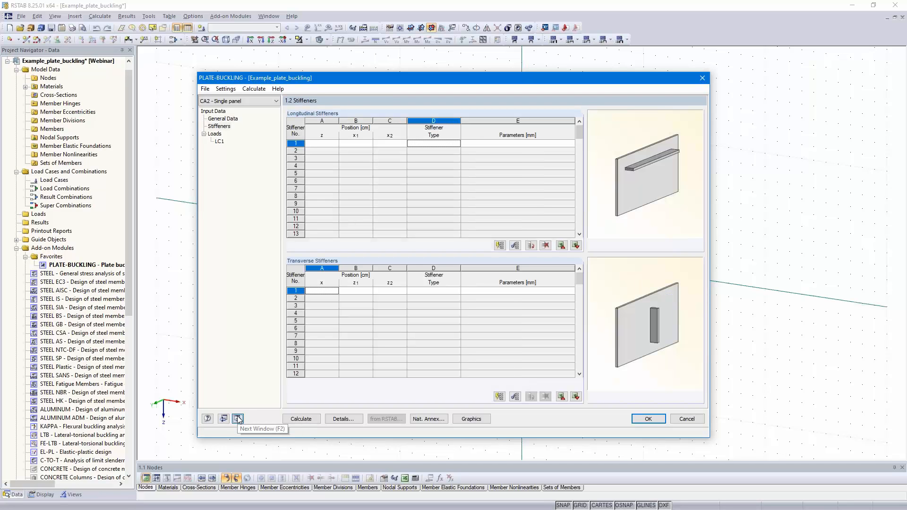
click(238, 419)
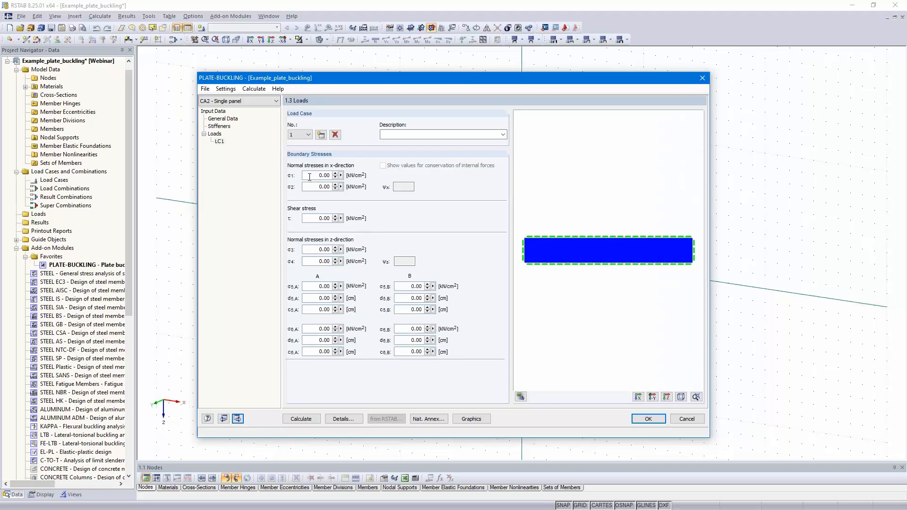
double_click(309, 176)
text(23)
double_click(303, 188)
text(23)
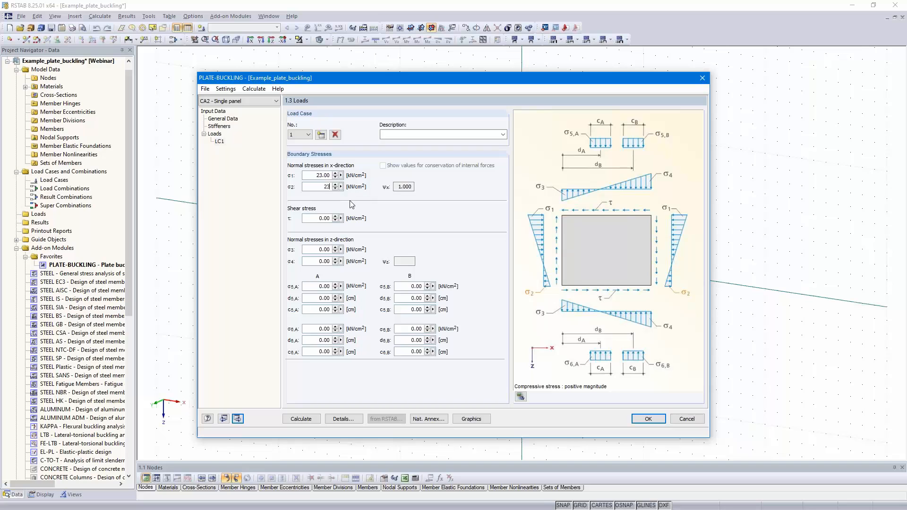
double_click(321, 218)
text(1)
click(329, 246)
- Enter "Design loads" as the description of load case 1 for the single panel
click(396, 134)
text(Desig)
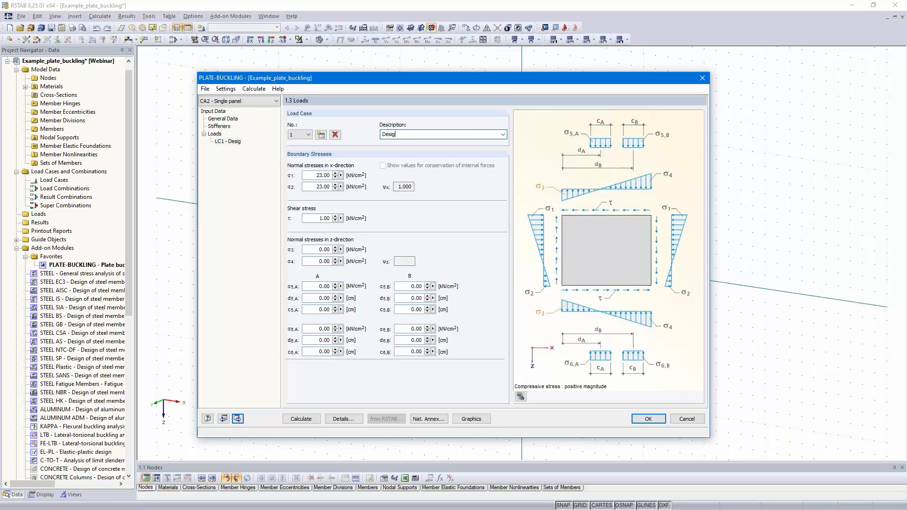
text(n loads)
click(324, 174)
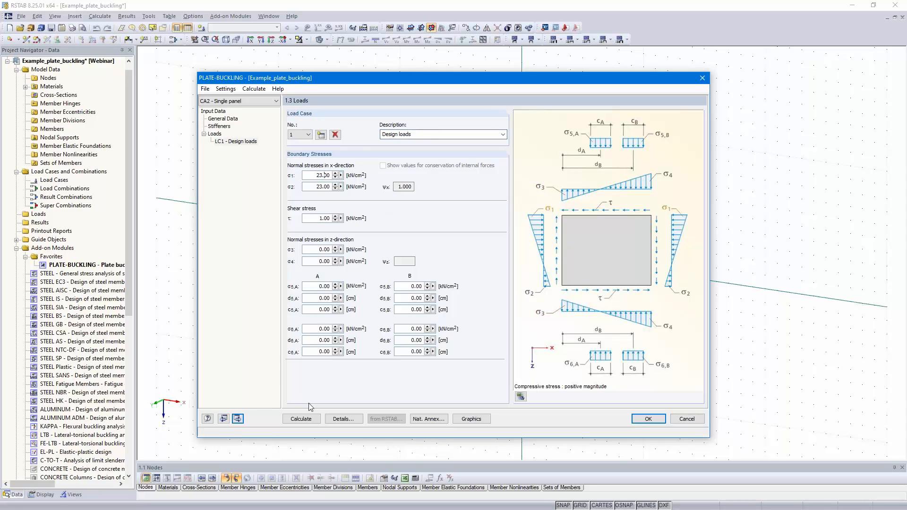
- Calculate the single panel case and return to the CA1 Total panel results, saving the changes
click(302, 419)
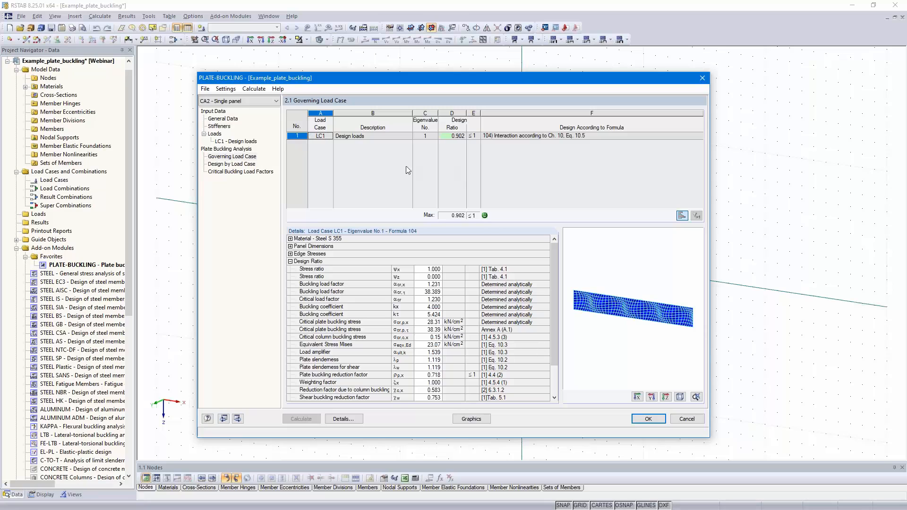
click(241, 102)
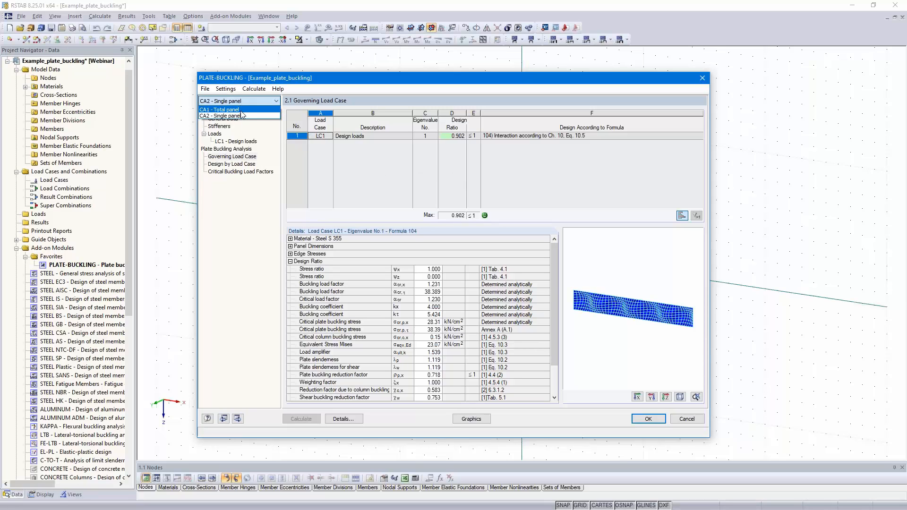
click(238, 109)
click(422, 272)
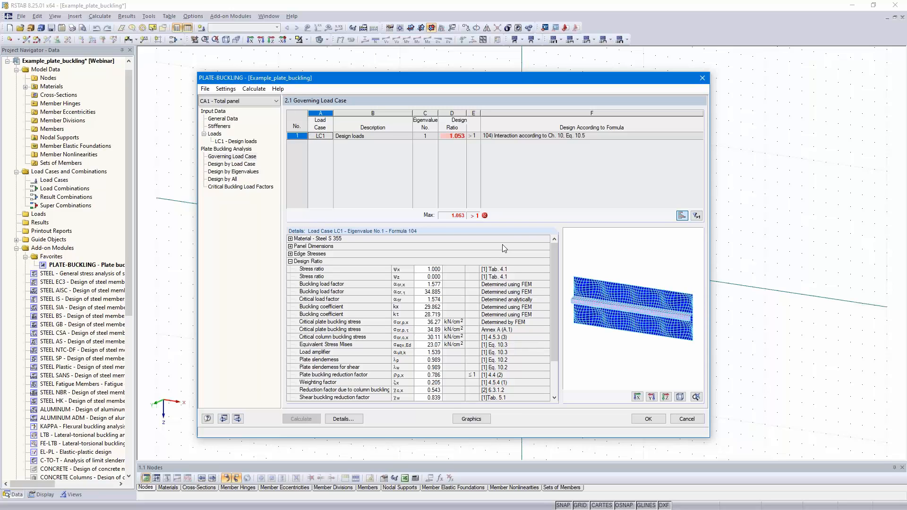
- Copy the CA1 Total panel case to a new case 3 with the description "Annex A"
ctrl+middle_drag(675, 320, 614, 329)
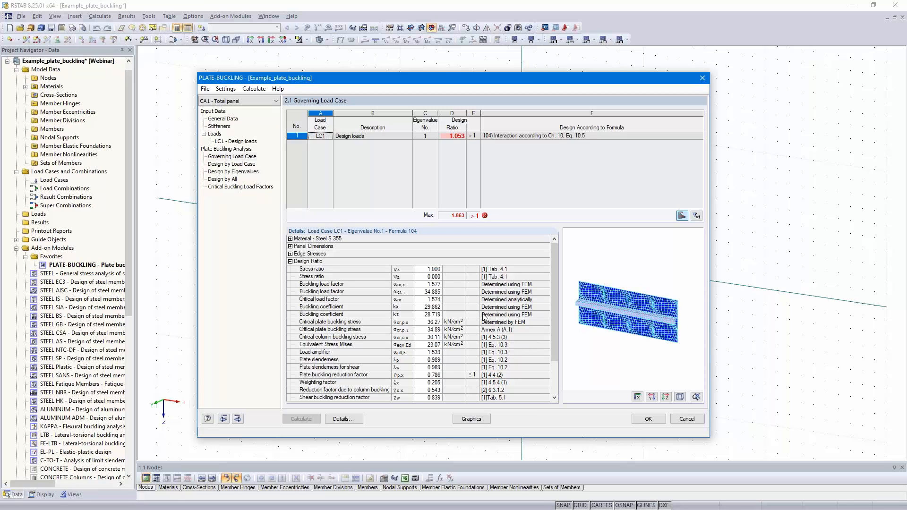
click(205, 89)
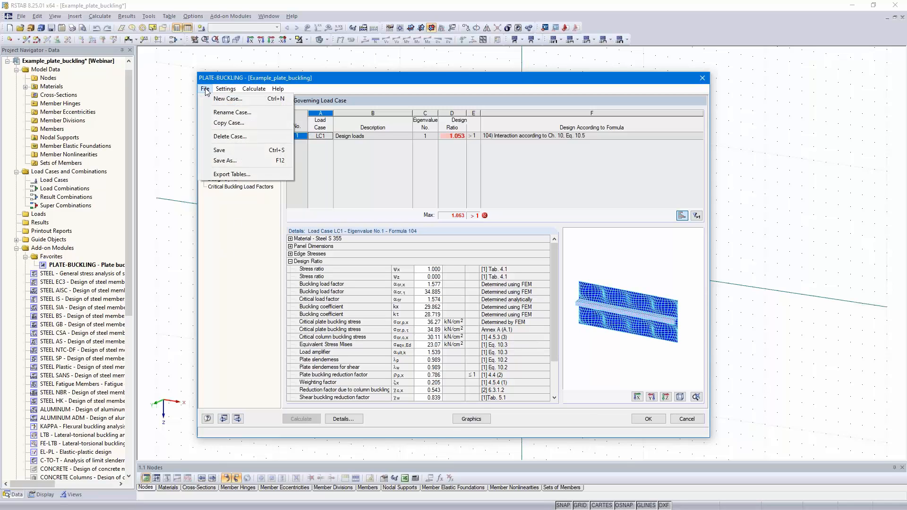
click(237, 124)
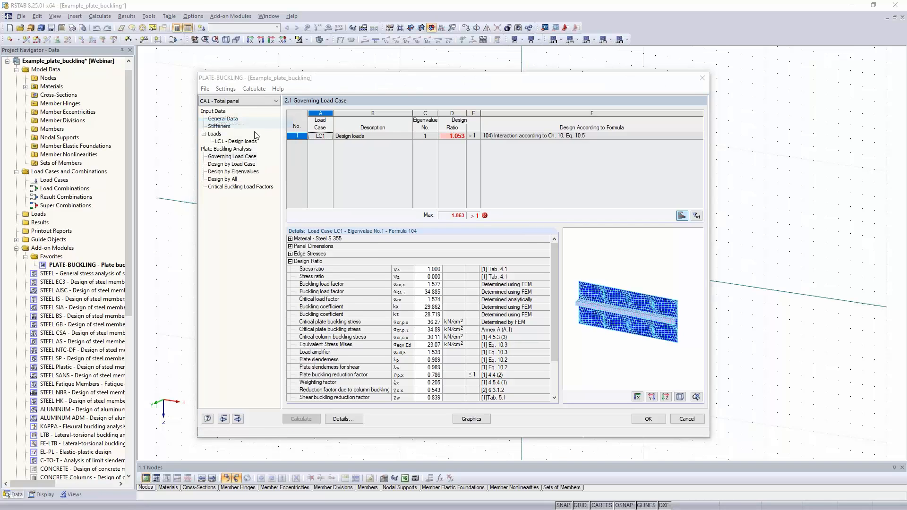
click(423, 273)
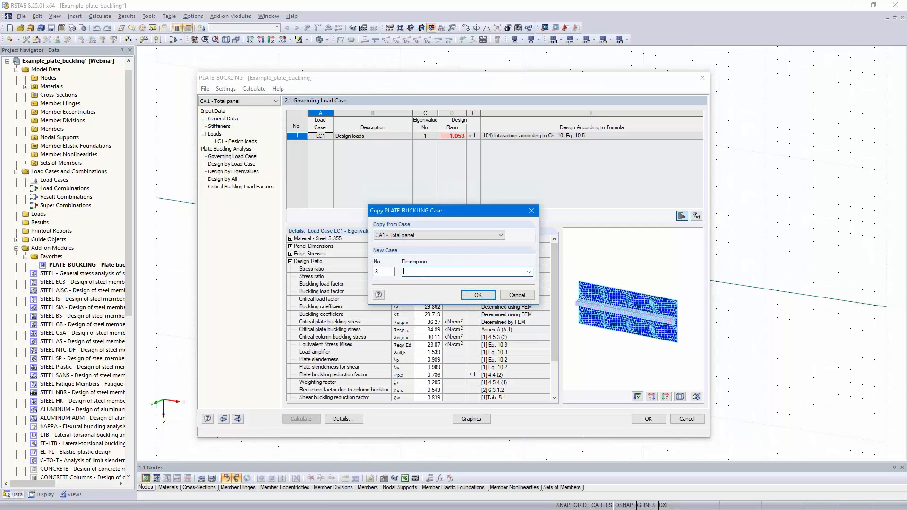
text(Annex A)
click(478, 295)
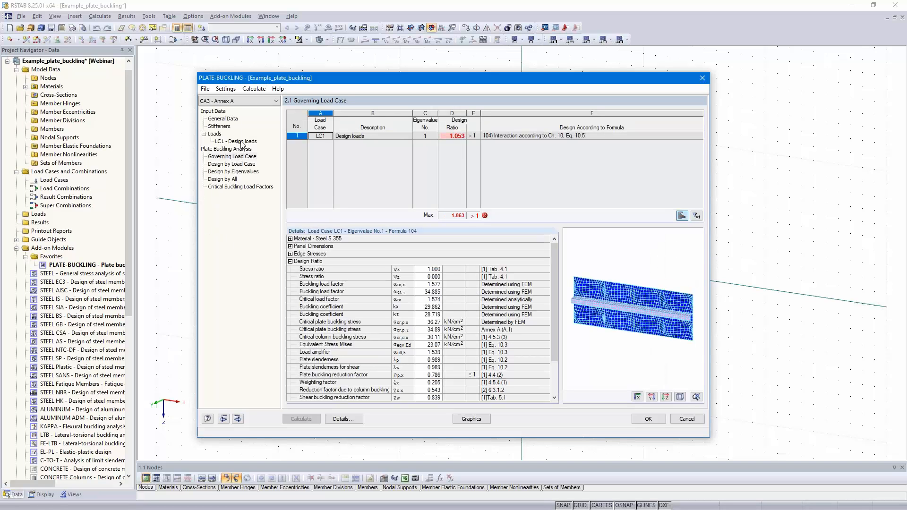
- Review the general data, stiffeners and design loads of the Annex A case
click(222, 119)
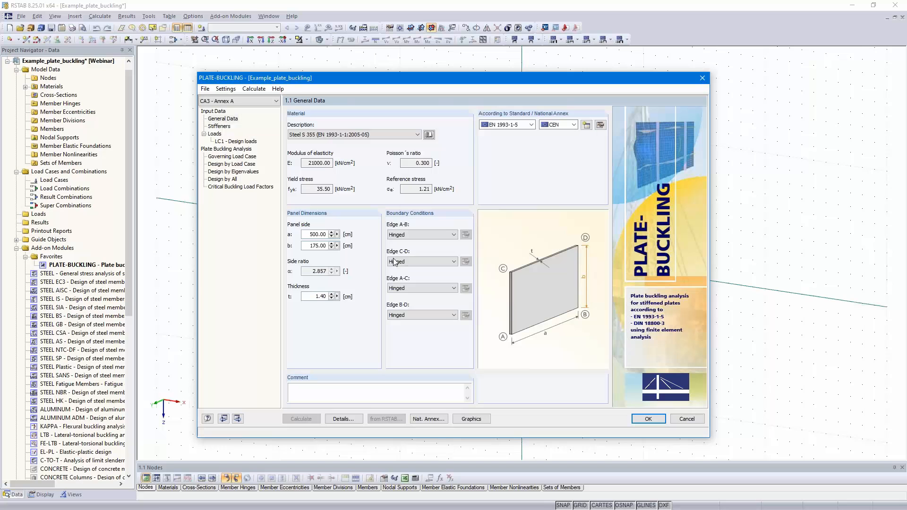
click(224, 127)
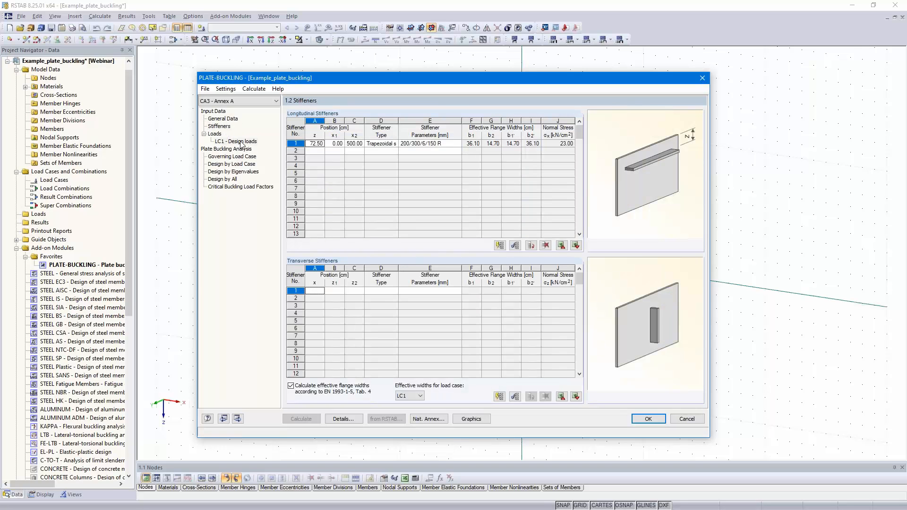
click(241, 142)
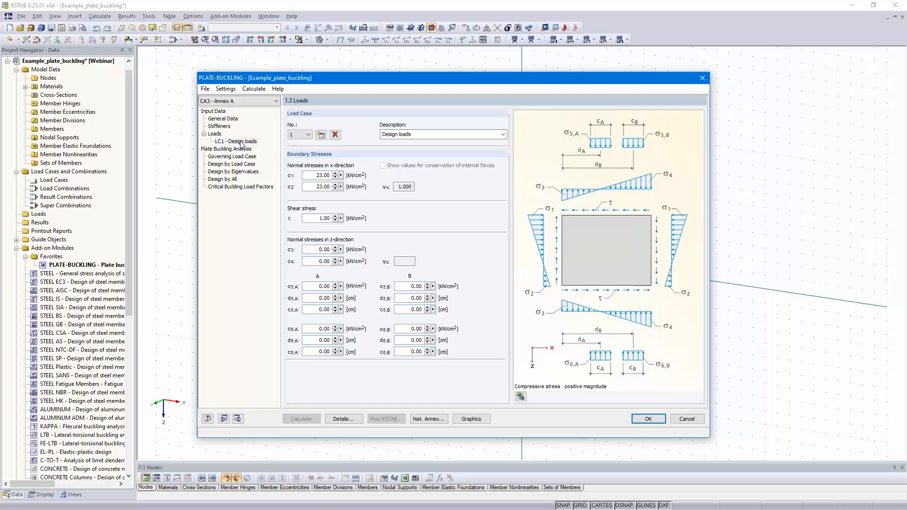
- Turn off assessment for all eigenvalues, calculate 1 buckling mode, and use Annex (A.1; A.2; A.3) critical plate buckling stresses, accepting deletion of the results
click(343, 419)
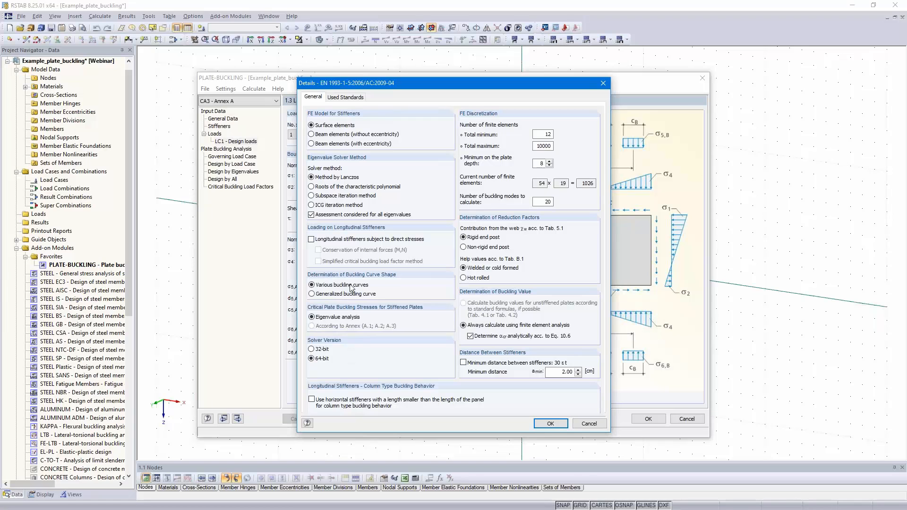
click(311, 214)
drag(544, 202, 564, 202)
click(312, 327)
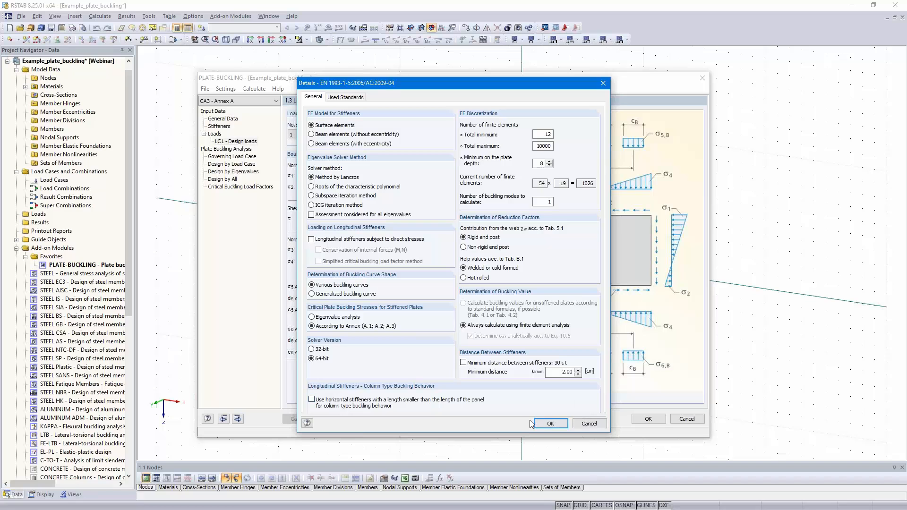
click(551, 423)
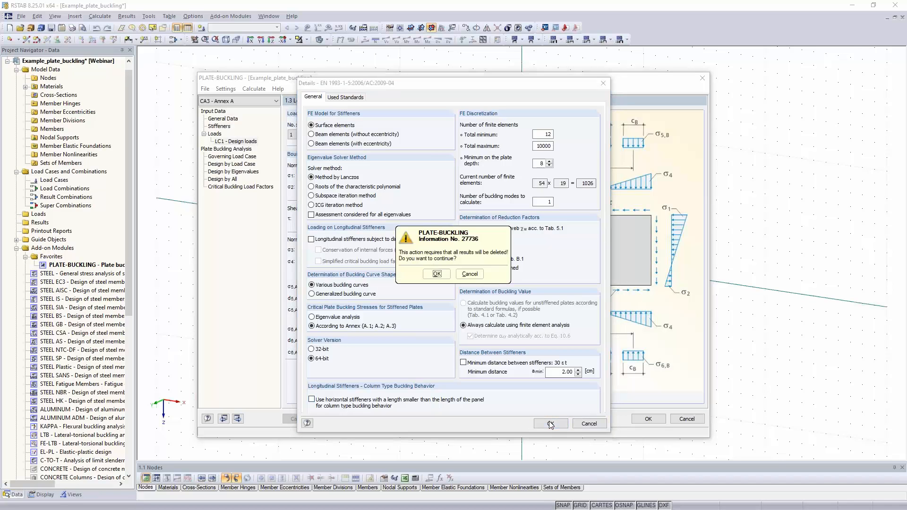
click(426, 277)
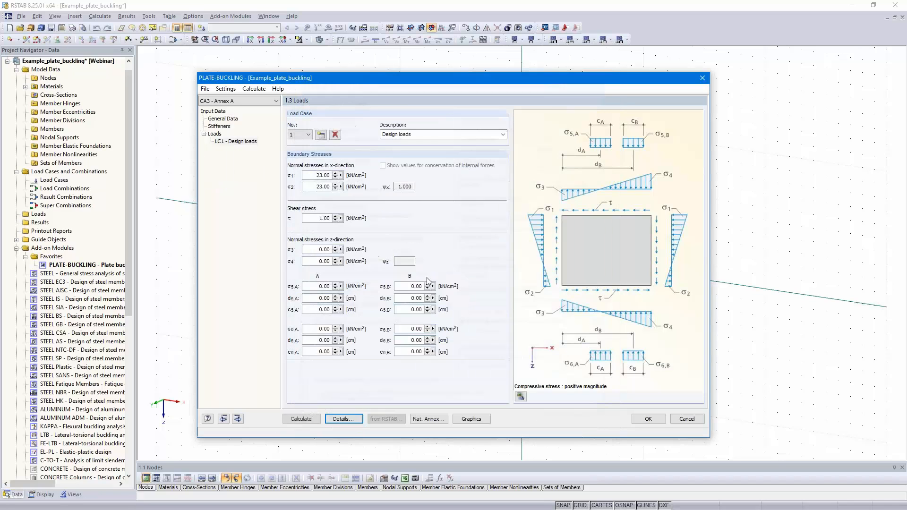
- Calculate the Annex A case and close the plate buckling module, keeping the results
click(301, 419)
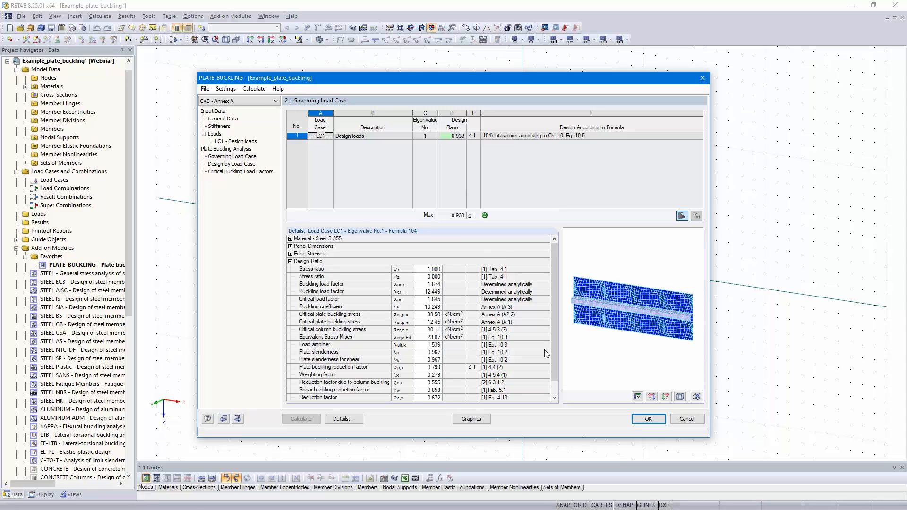
click(649, 419)
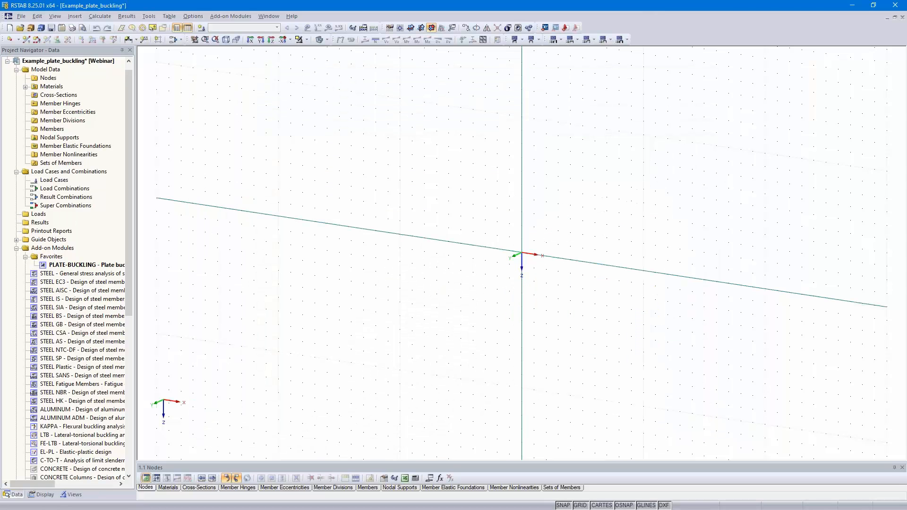
key(alt+Tab)
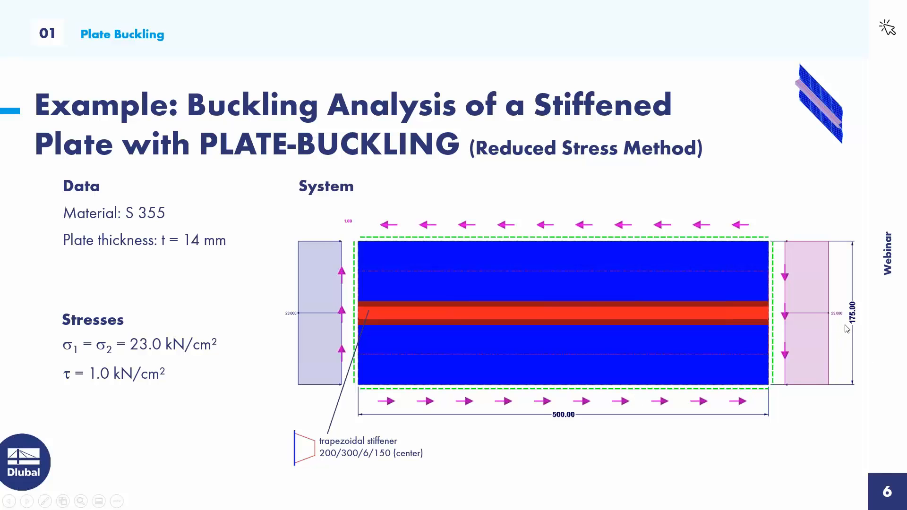
key(Right)
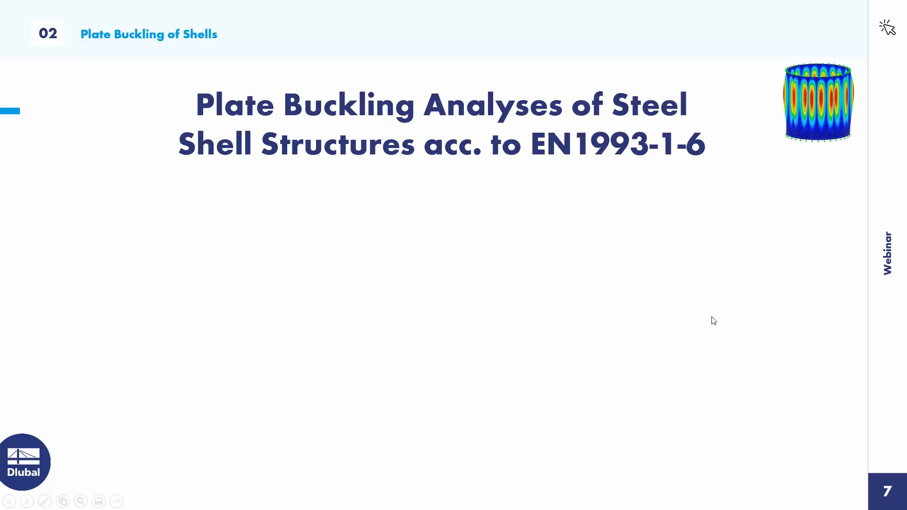
click(811, 257)
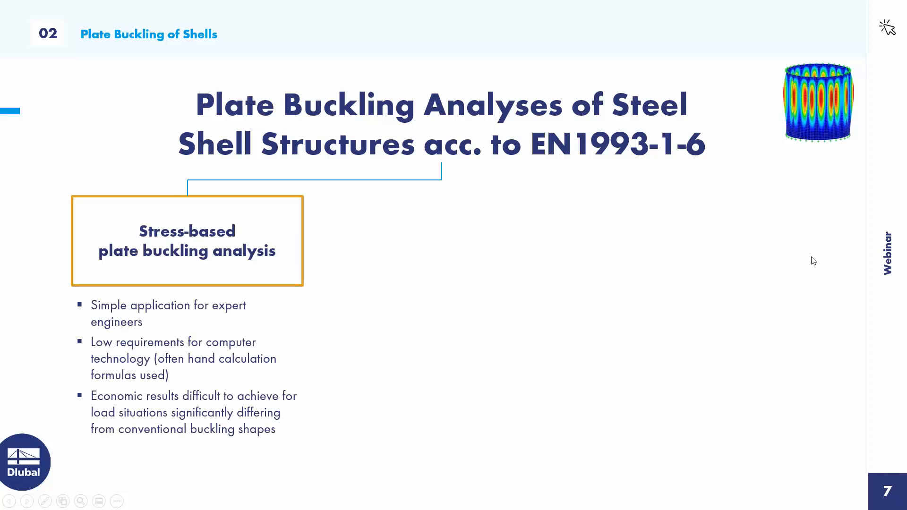
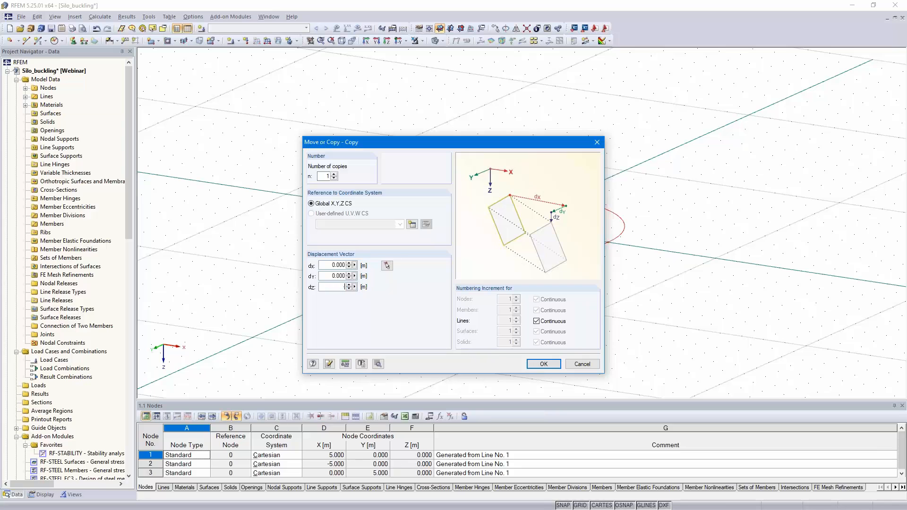
- Copy the base circle once by -3.5 m in Z, creating a new surface between the circle and its copy
click(378, 364)
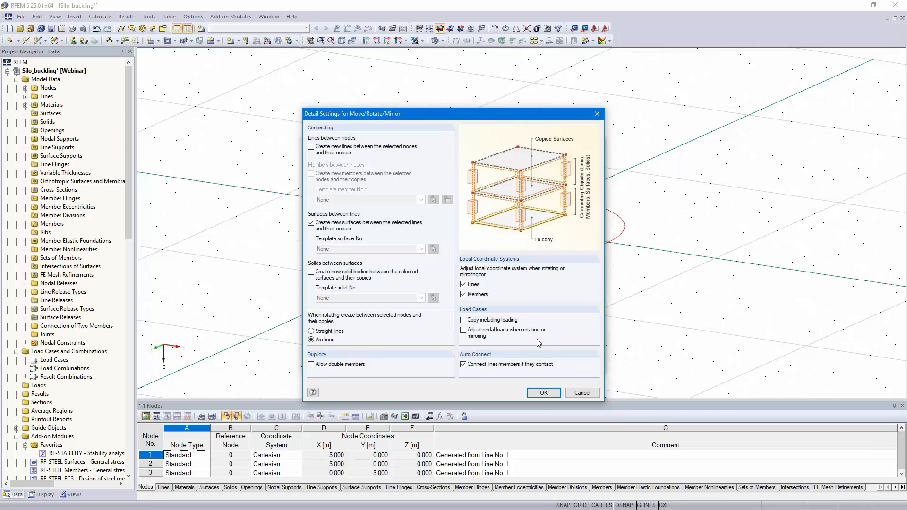
click(544, 392)
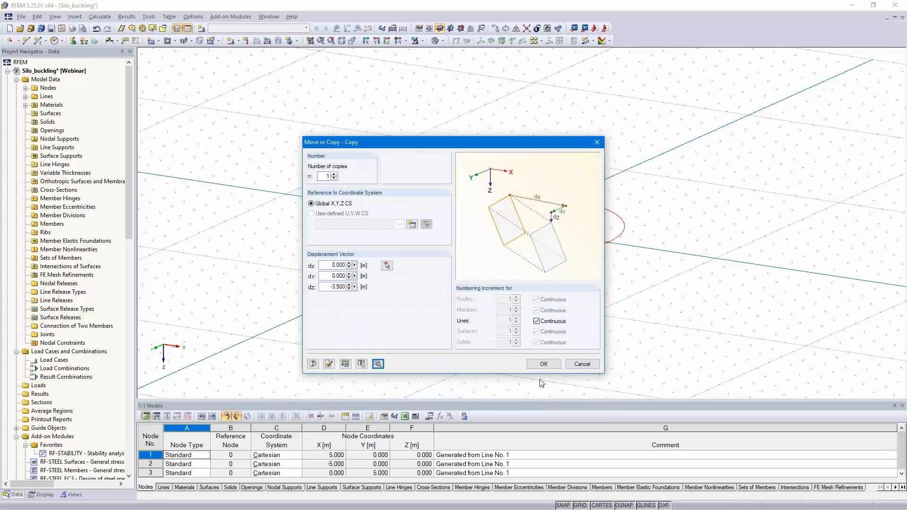
click(543, 364)
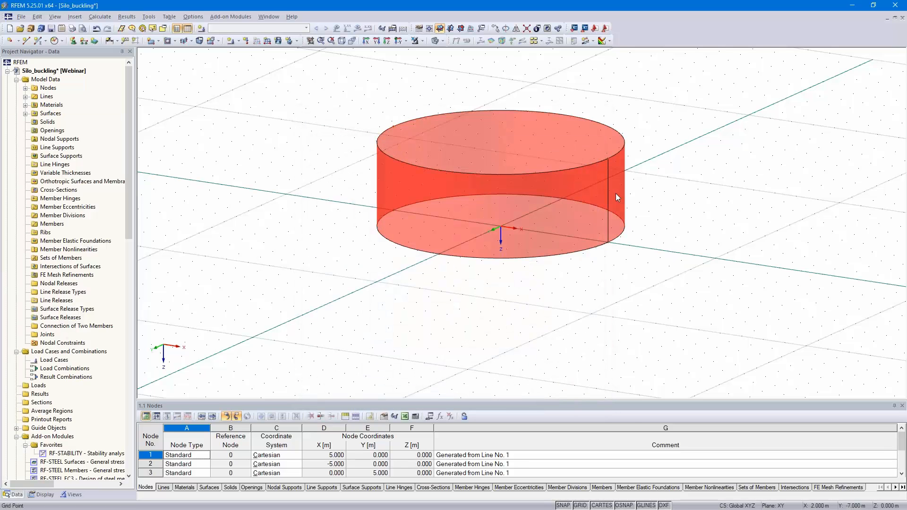
- Give the new cylindrical surface Standard stiffness and a constant thickness in Steel S 235
double_click(587, 200)
click(578, 188)
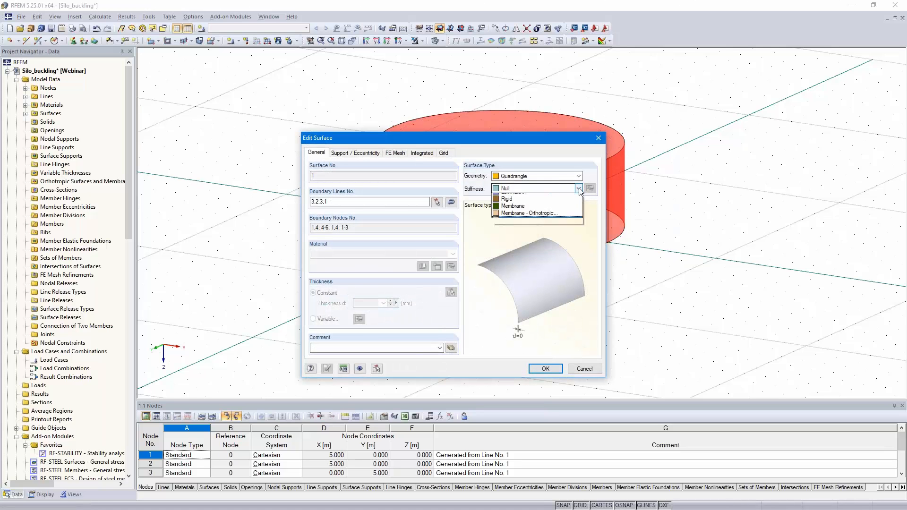
click(514, 195)
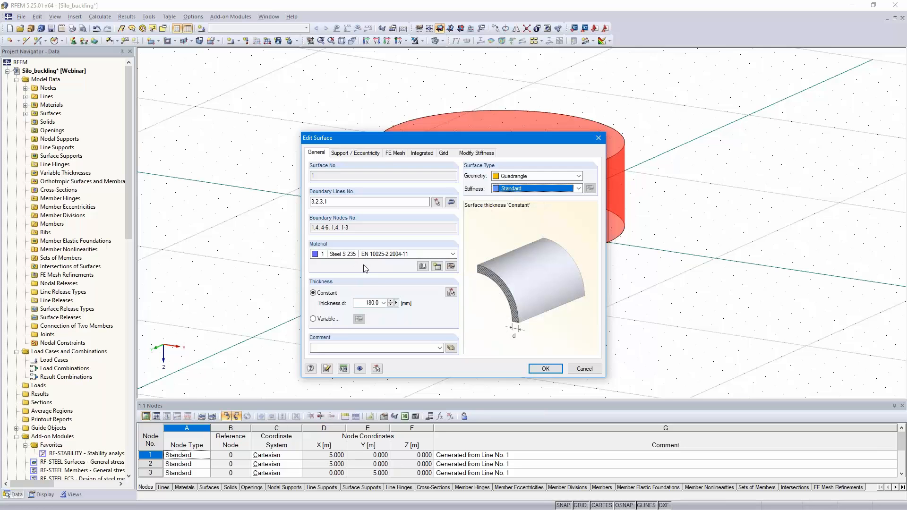
double_click(364, 303)
text(1)
click(545, 369)
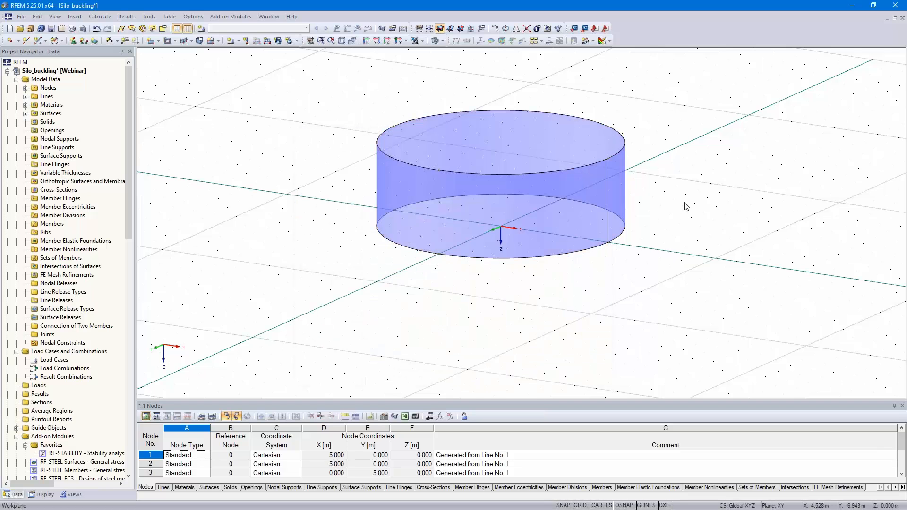
- Copy the cylinder's upper circle by -3.5 m in Z to create a second shell ring above the first
middle_drag(685, 203, 664, 288)
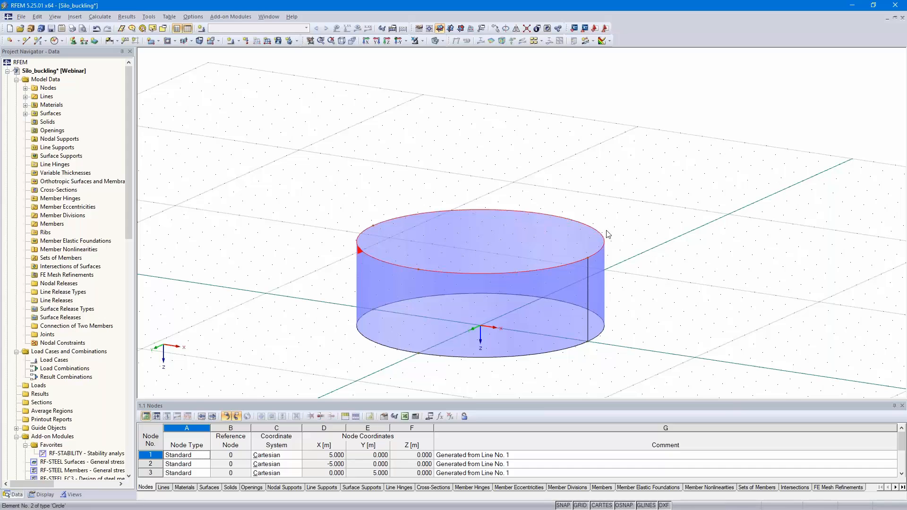
click(495, 29)
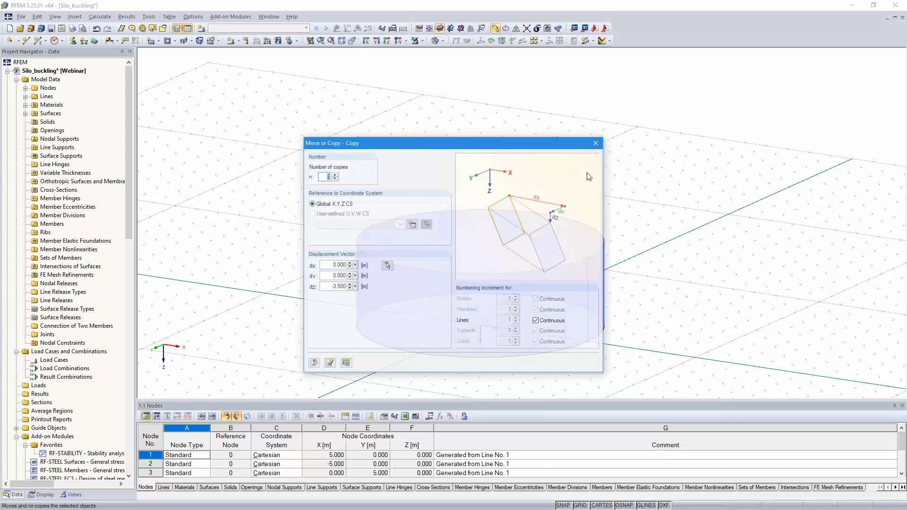
click(543, 363)
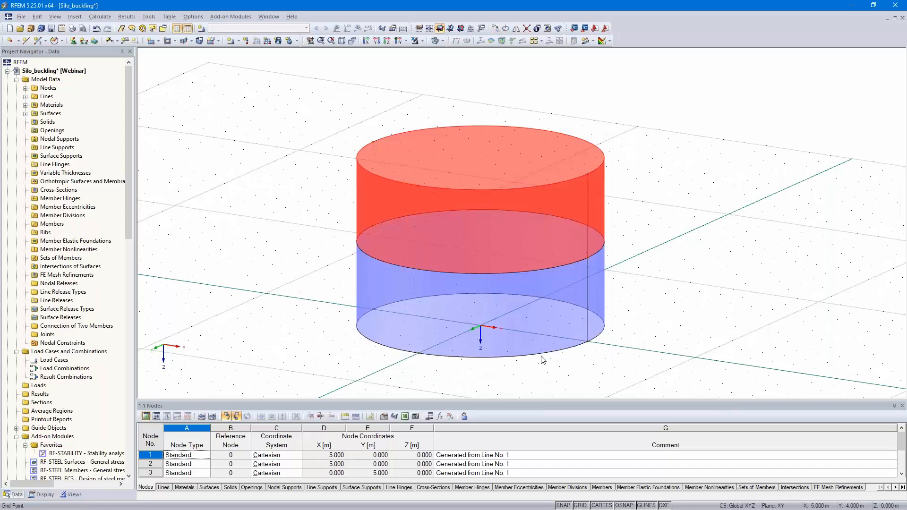
- Set the second ring's surface to Standard stiffness in Steel S 235 with a constant thickness of 8 mm
double_click(566, 209)
click(562, 189)
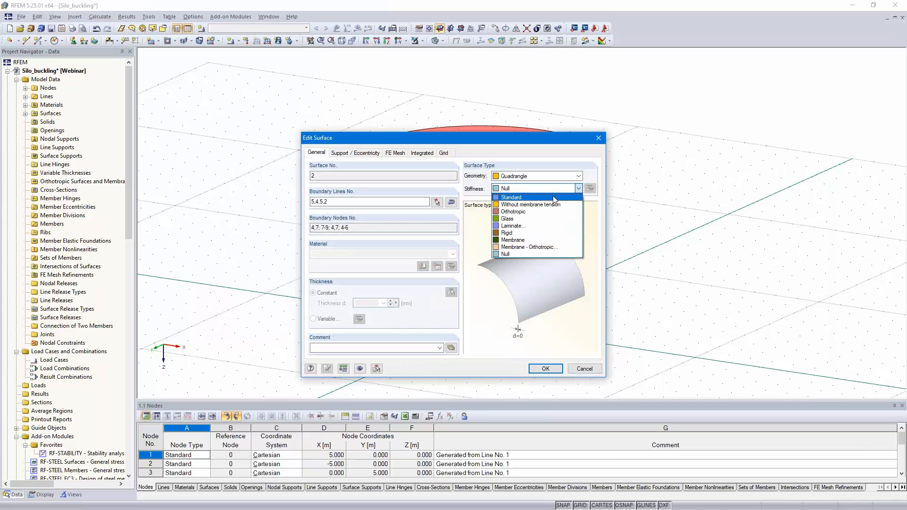
click(553, 200)
click(376, 303)
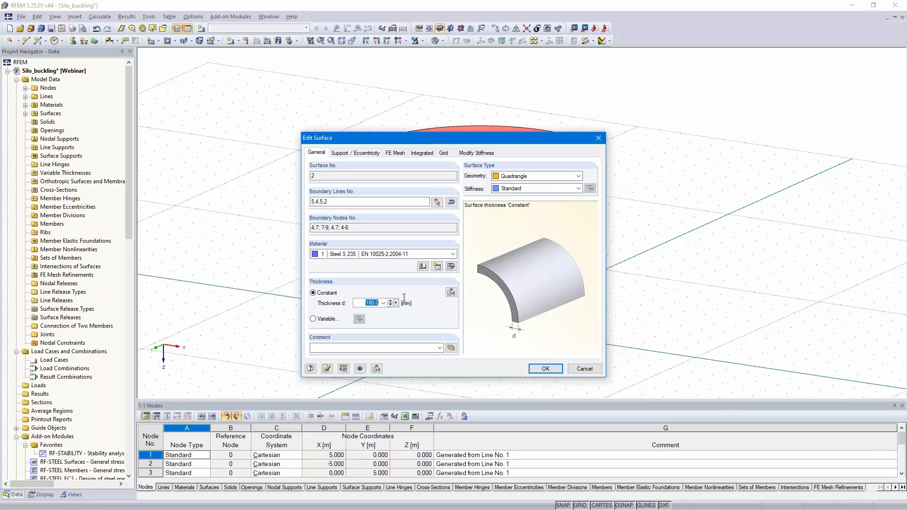
text(8)
click(545, 370)
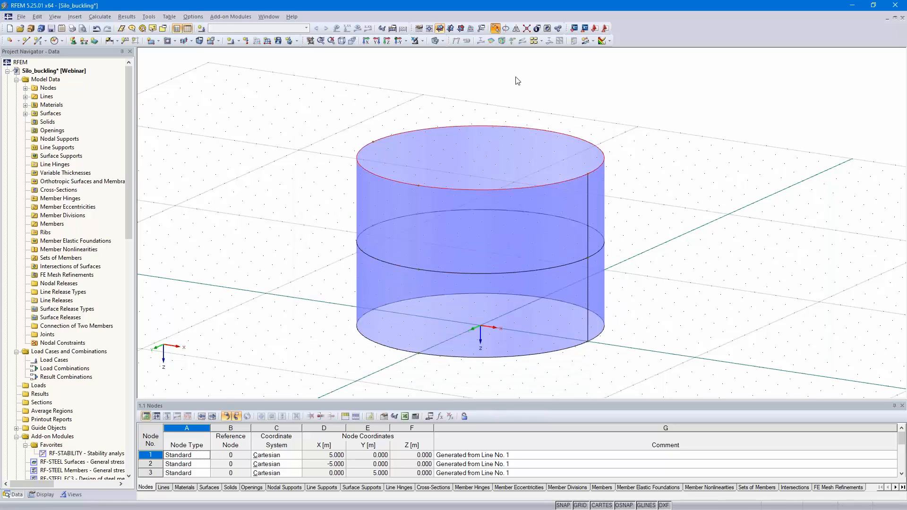
- Copy the topmost circle by -2.2 m in Z to create a third shell ring
key(ctrl+m)
click(334, 286)
text(-2.)
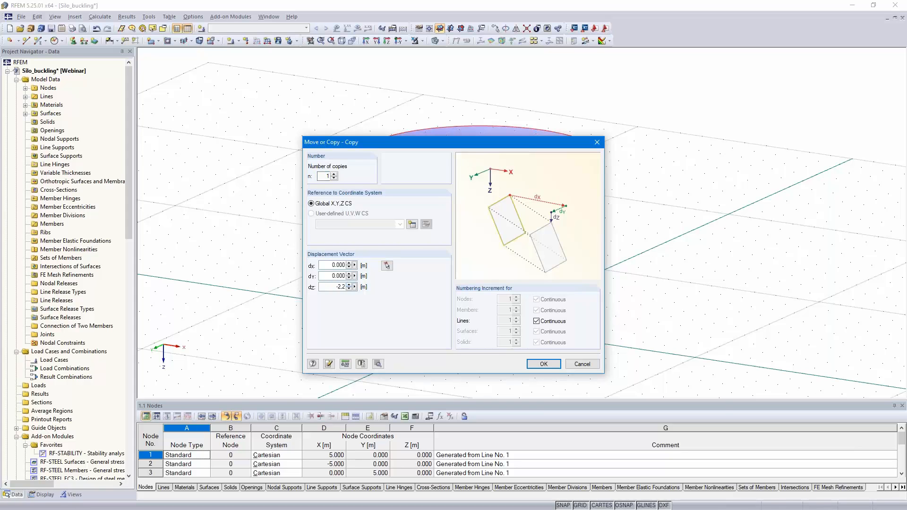
text(2)
click(543, 363)
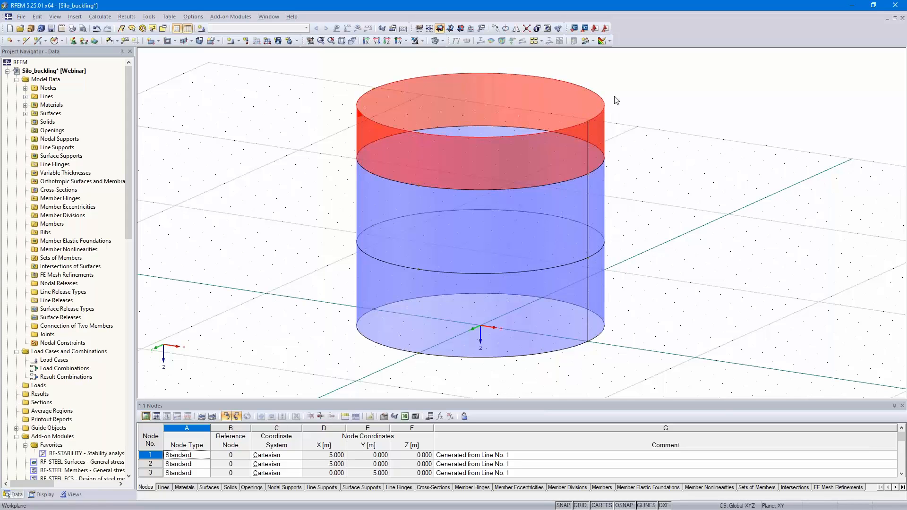
- Copy the topmost circle by -0.8 m in Z to create a fourth shell ring
click(499, 30)
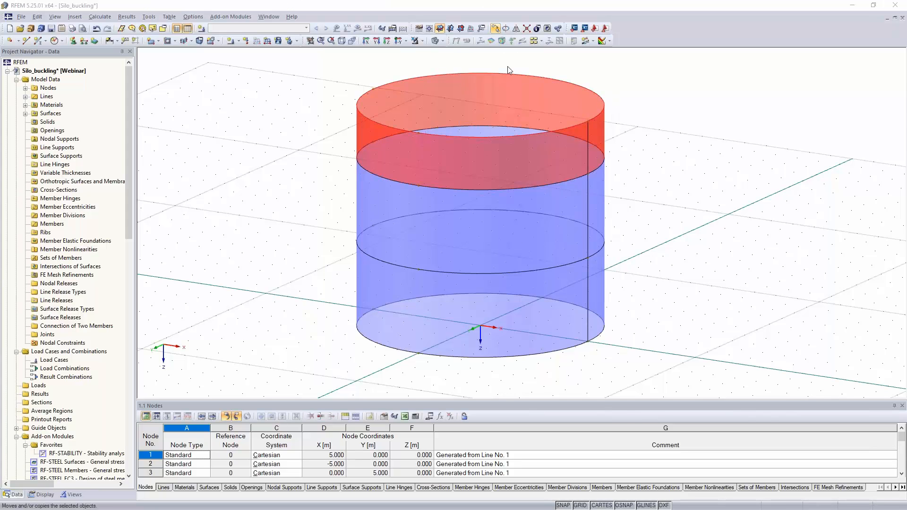
drag(334, 286, 368, 286)
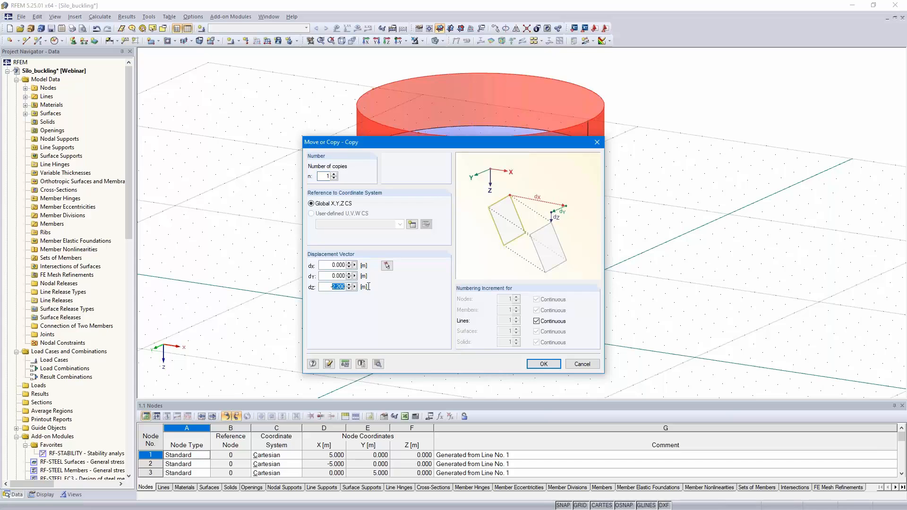
text(0.8)
click(544, 364)
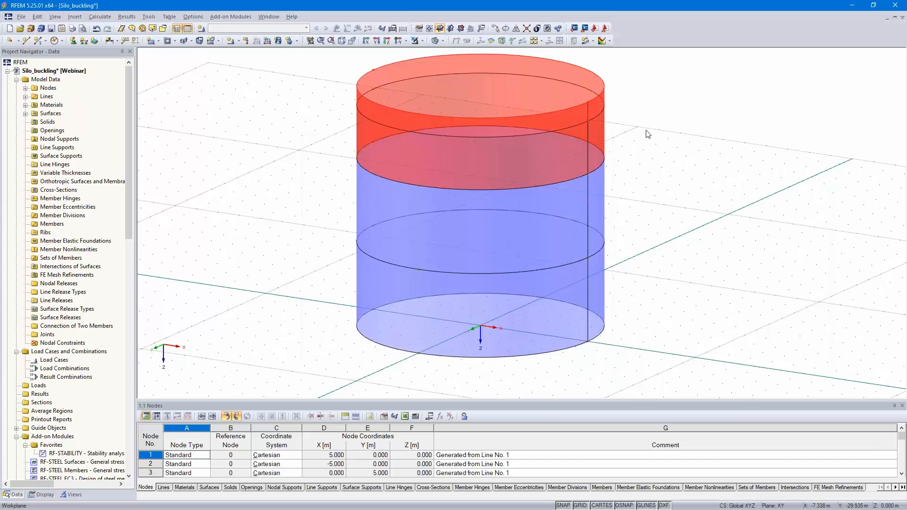
- Set the two uppermost ring surfaces to Standard stiffness in Steel S 235 with a constant thickness of 6 mm
double_click(574, 117)
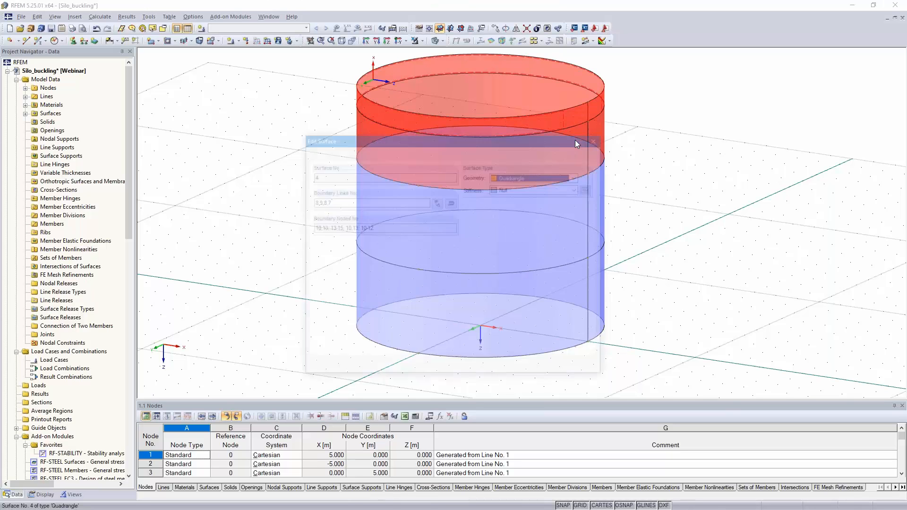
click(598, 138)
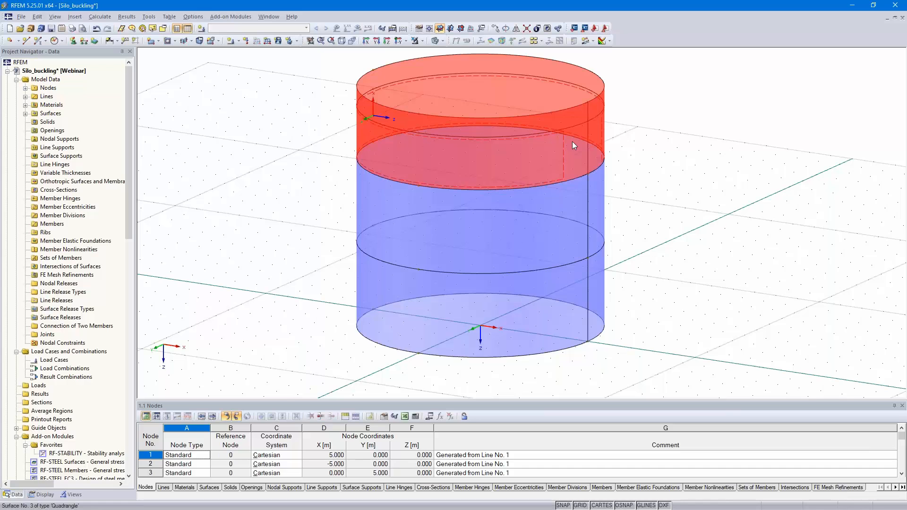
double_click(572, 141)
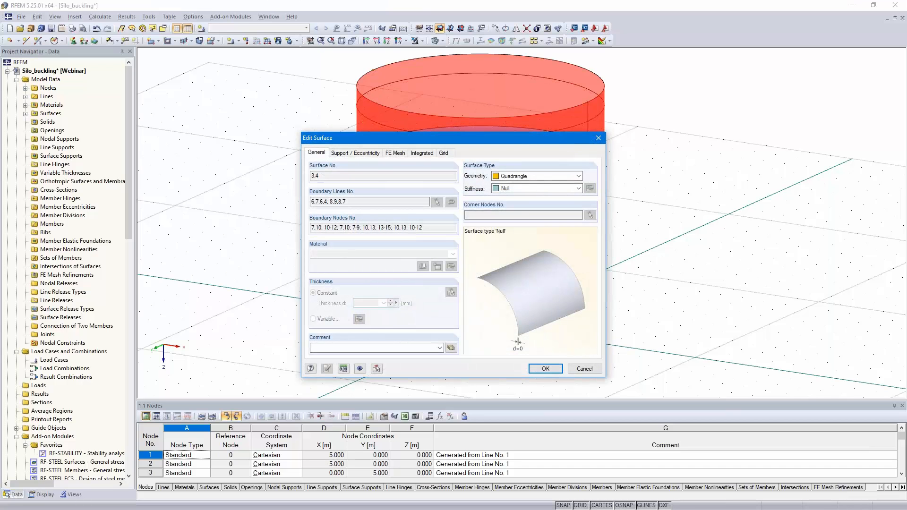
click(578, 188)
click(533, 196)
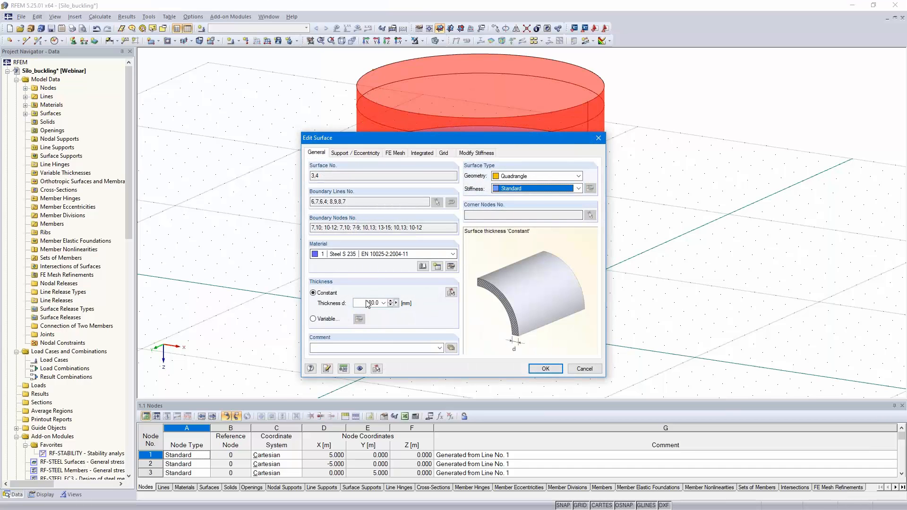
double_click(367, 303)
text(6)
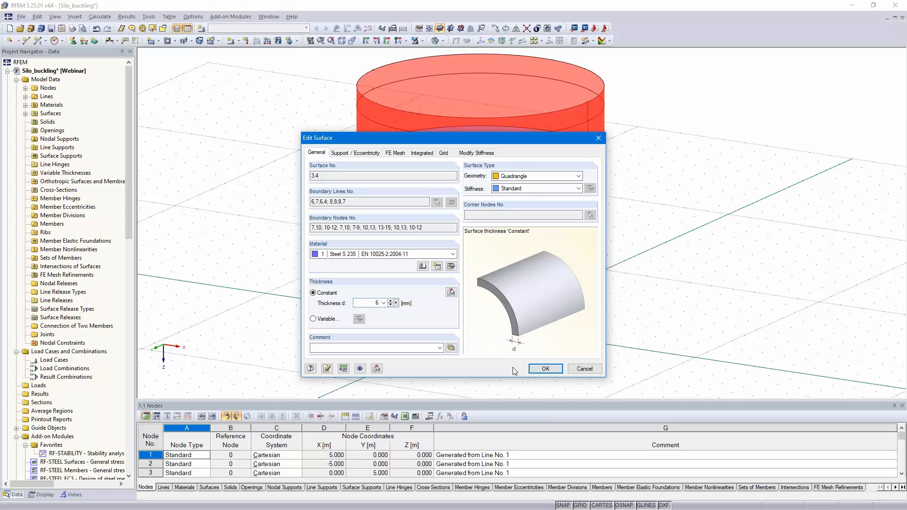
click(544, 369)
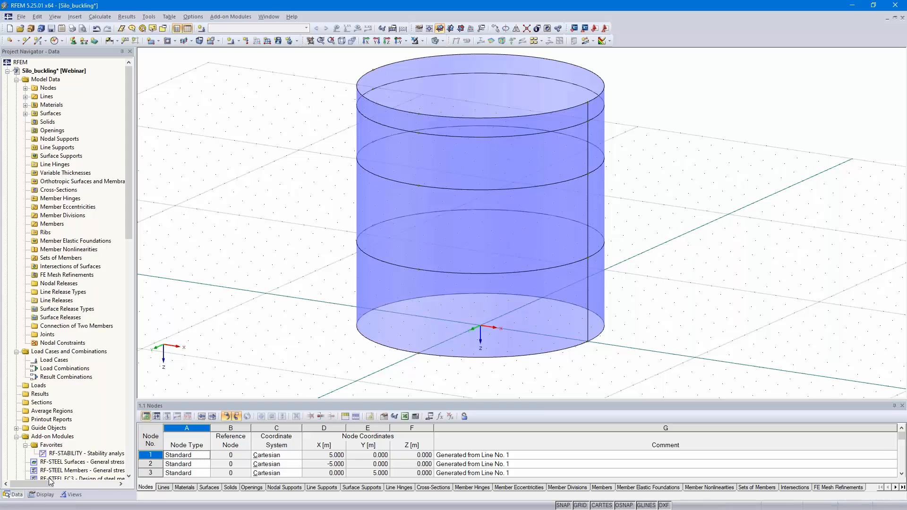
- Colour the model graphics according to surface thickness
click(45, 495)
scroll(70, 334, down, 20)
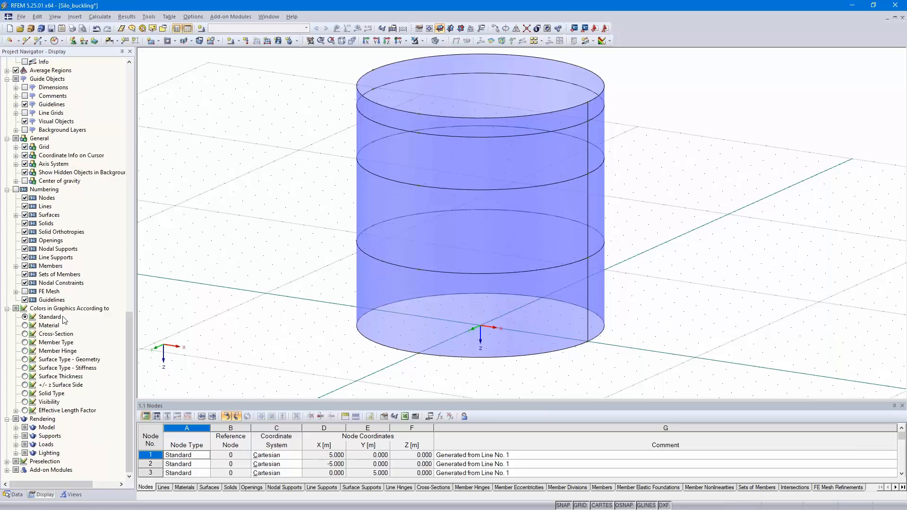
click(25, 376)
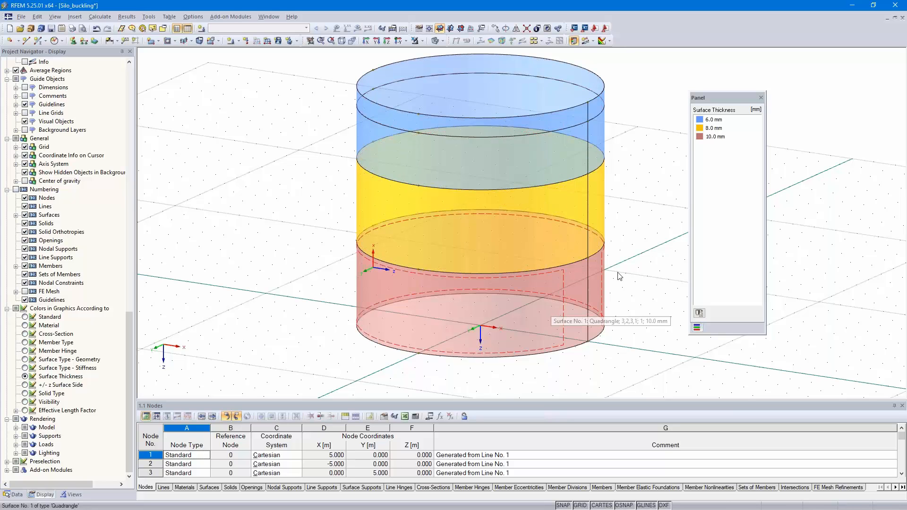
- Assign a new line support in local line axes with ux, uy and uz fixed to the silo's bottom circle
middle_drag(633, 204, 627, 221)
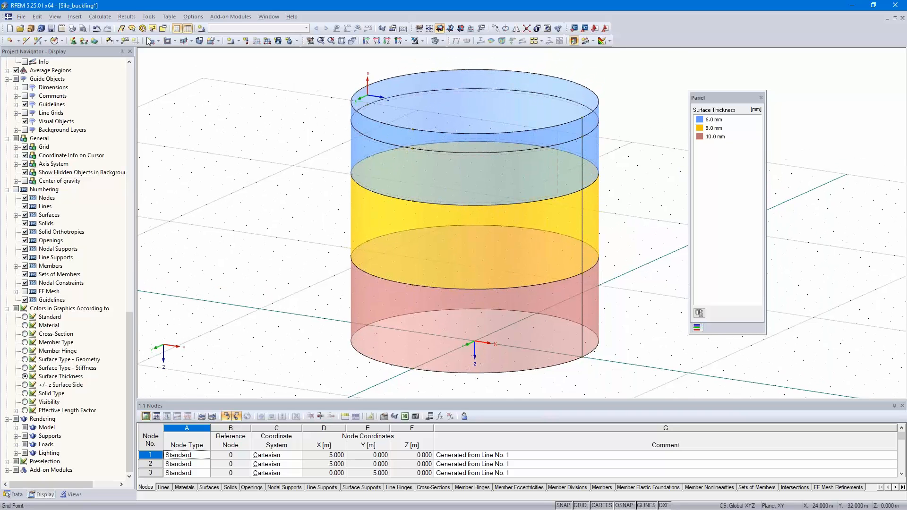
click(83, 42)
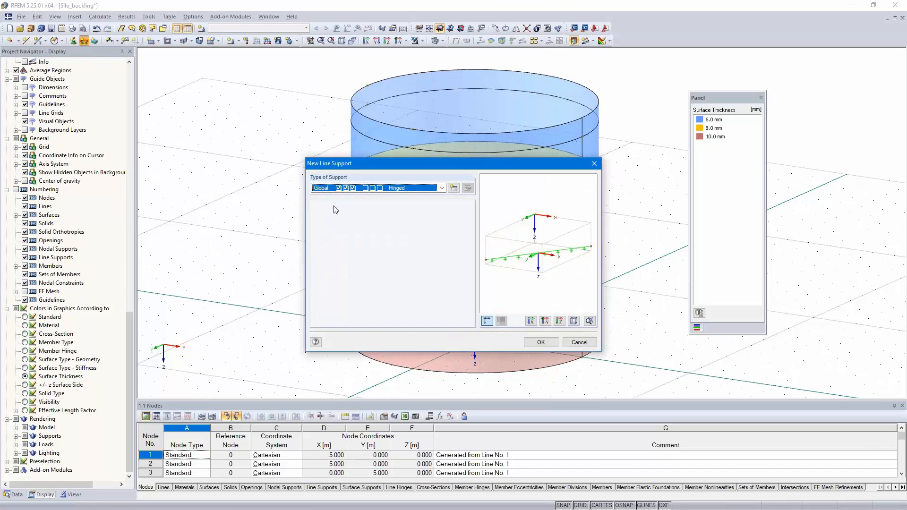
click(453, 189)
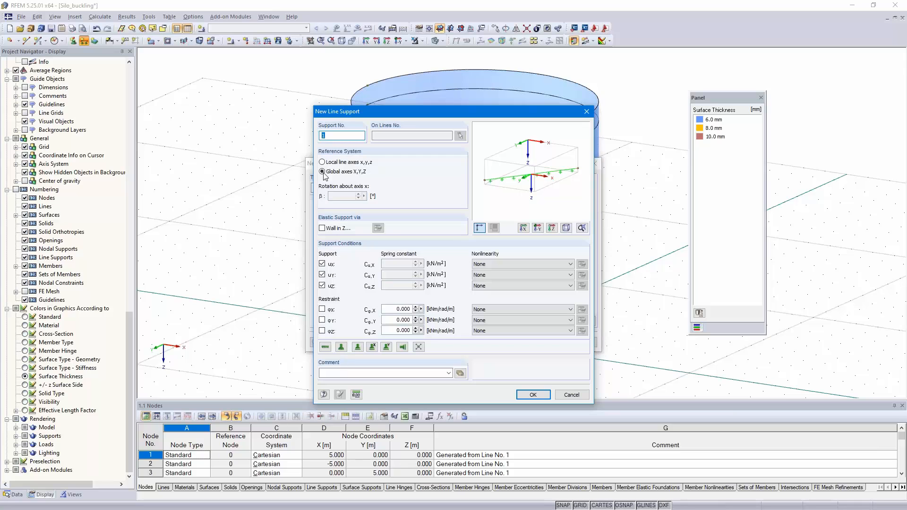
click(323, 163)
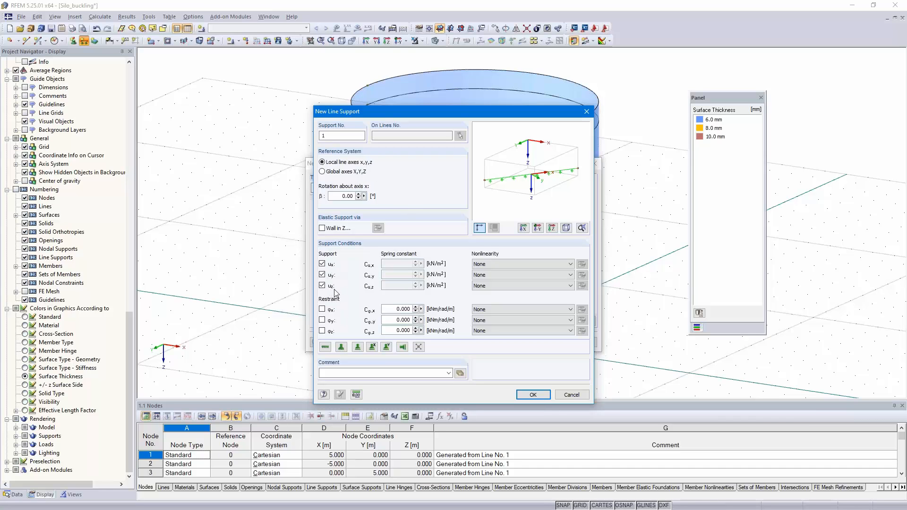
click(532, 394)
click(538, 343)
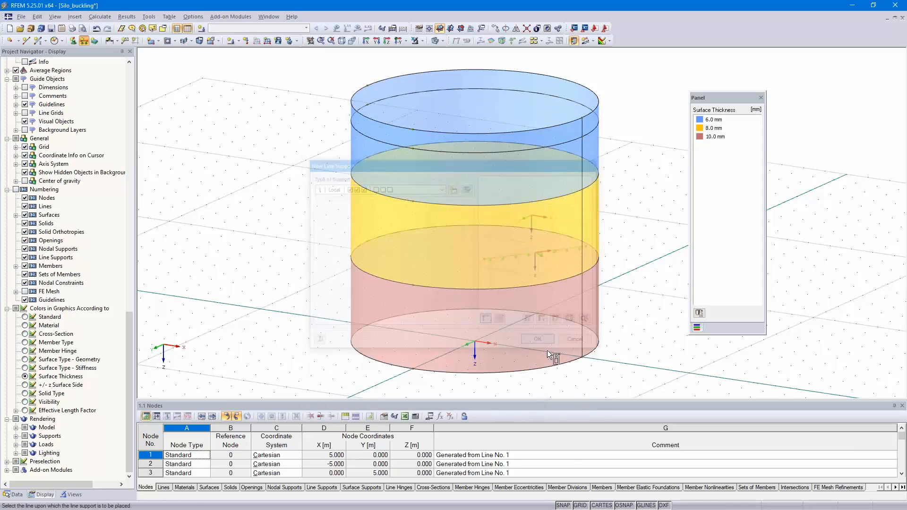
click(561, 363)
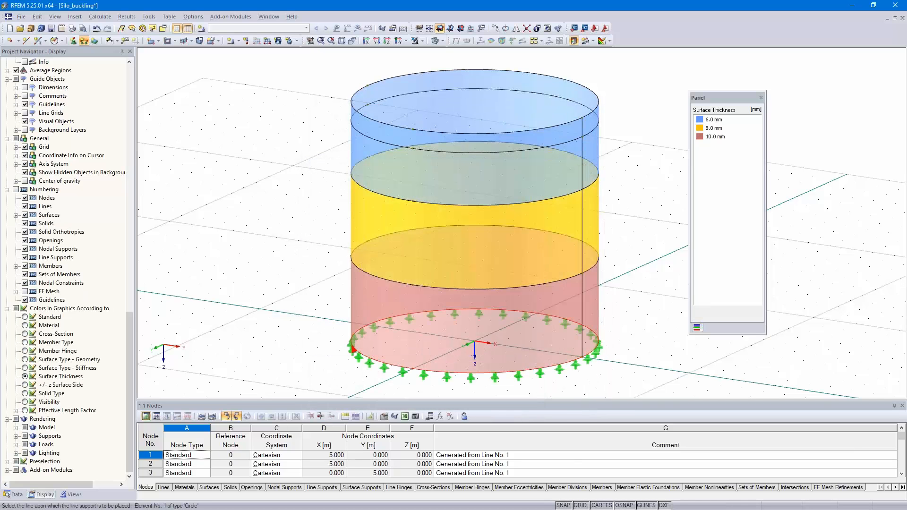
key(Escape)
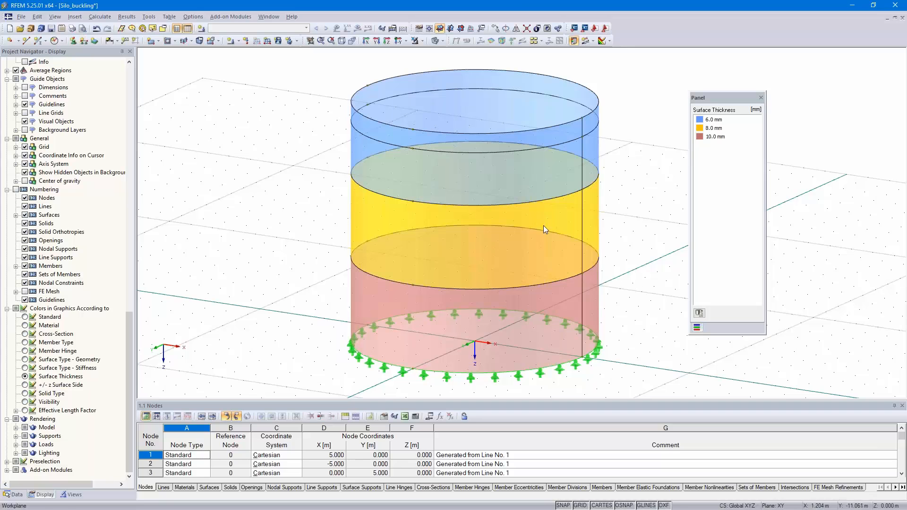
- Assign a second line support in local line axes, with ux and uy fixed and uz free, to the silo's topmost circle
click(84, 41)
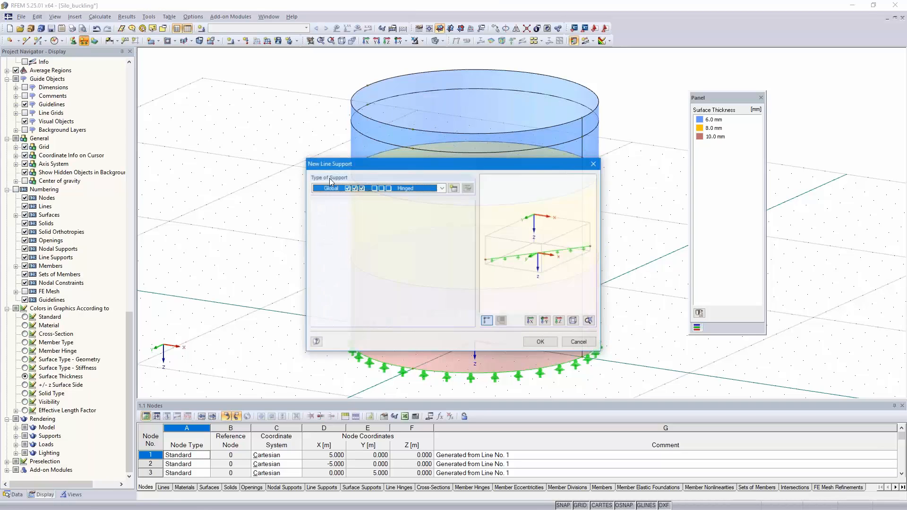
click(454, 188)
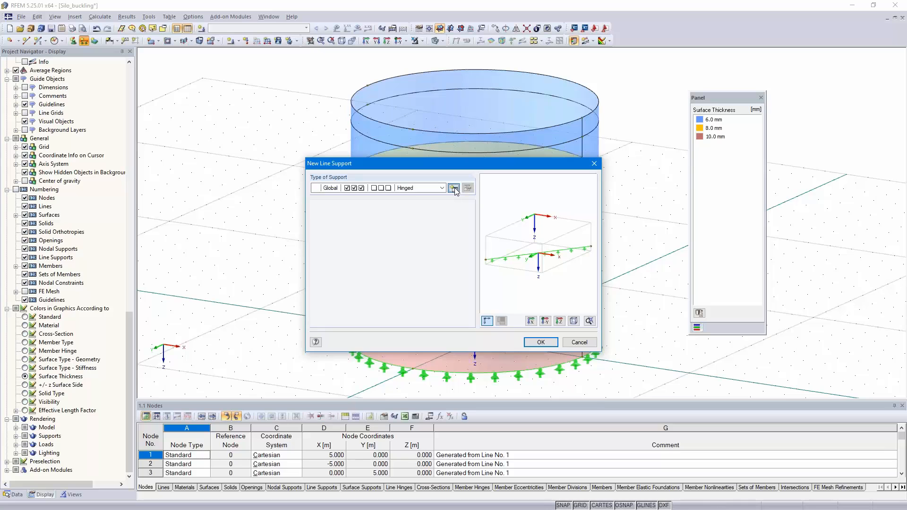
click(323, 162)
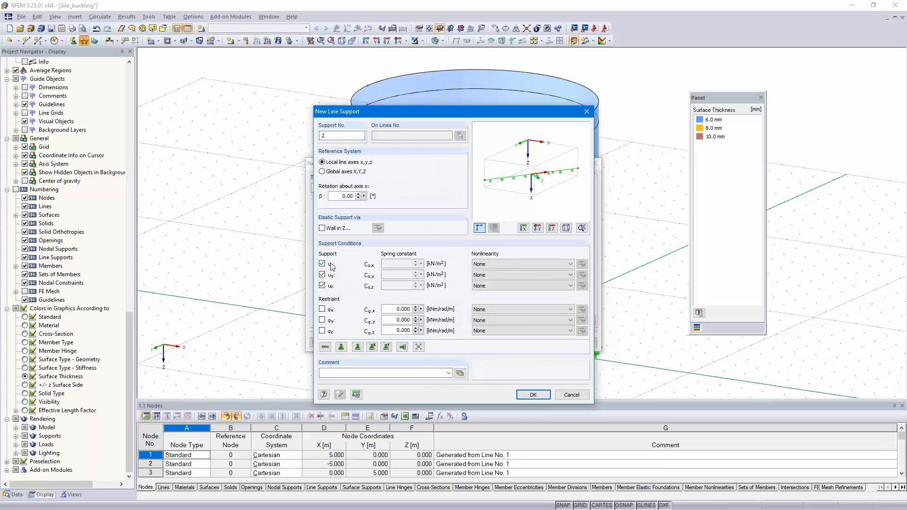
click(322, 285)
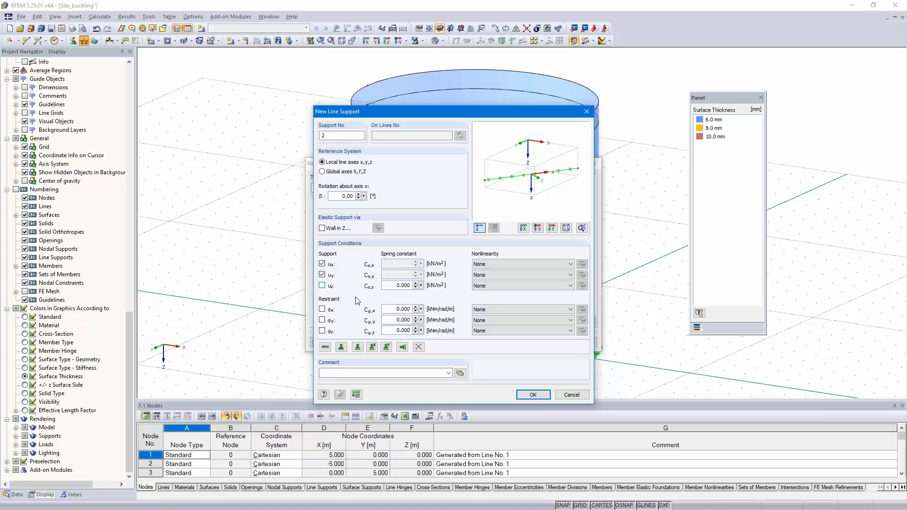
click(532, 395)
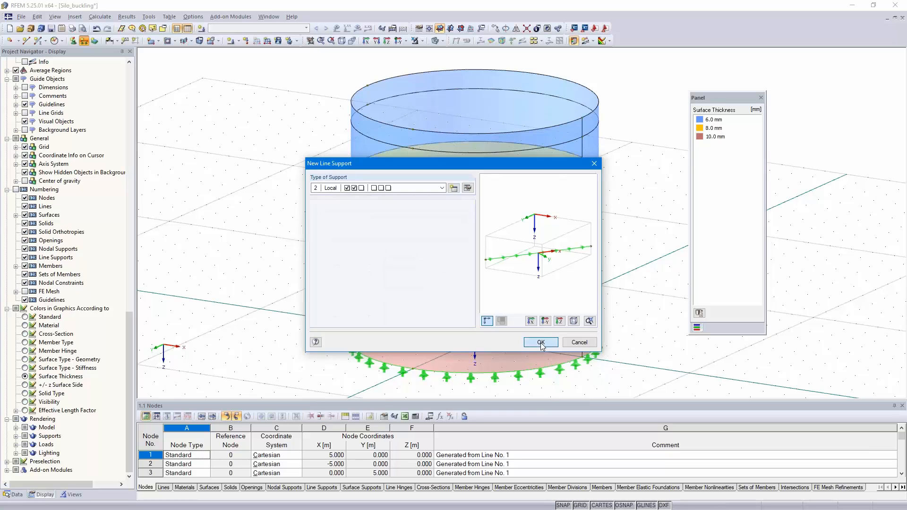
click(541, 343)
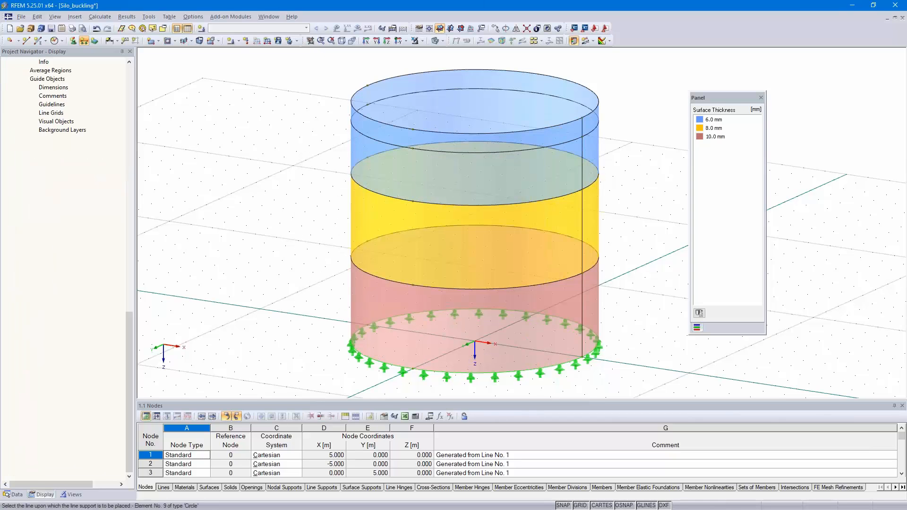
click(549, 126)
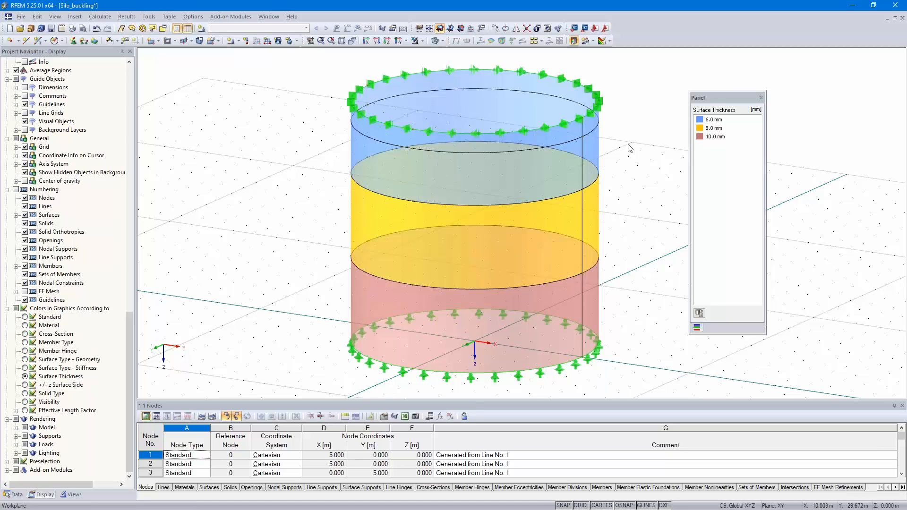
- Create load case LC1 described as "Design loads" in the Permanent category with self-weight deactivated
middle_drag(627, 154, 616, 166)
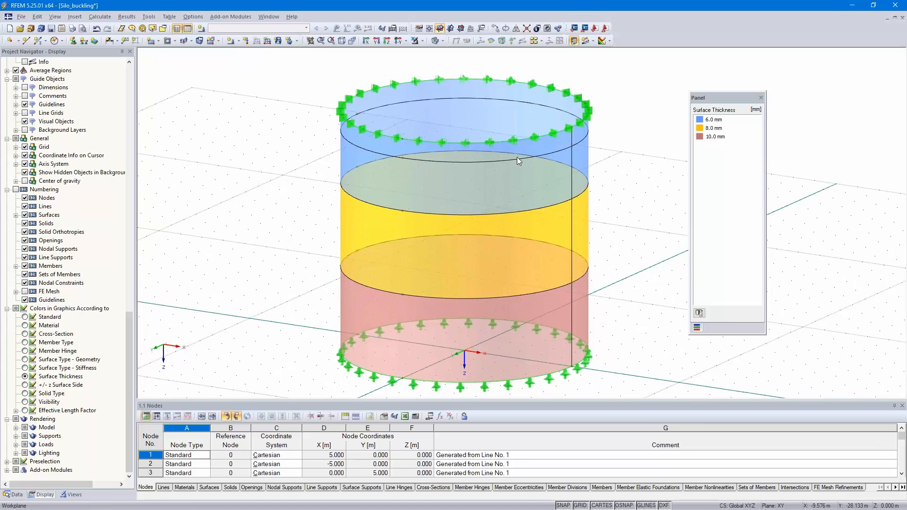
click(279, 41)
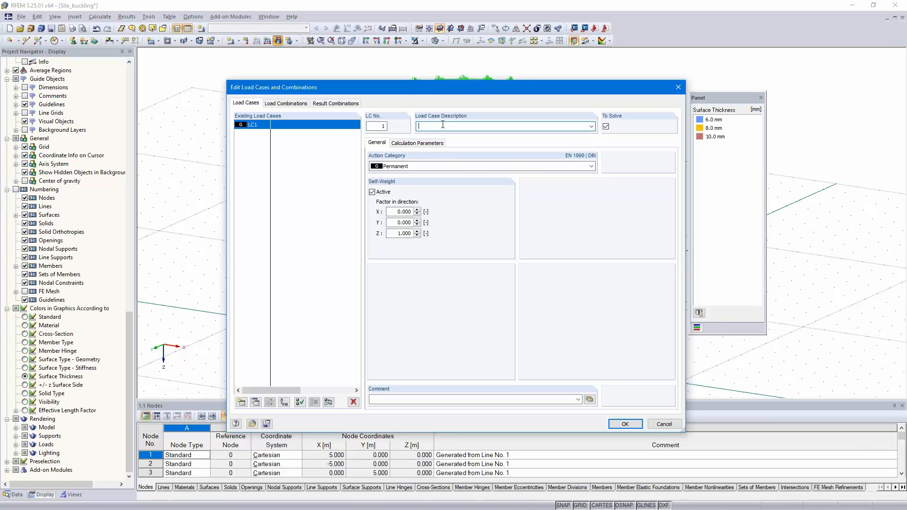
text(loads)
click(372, 192)
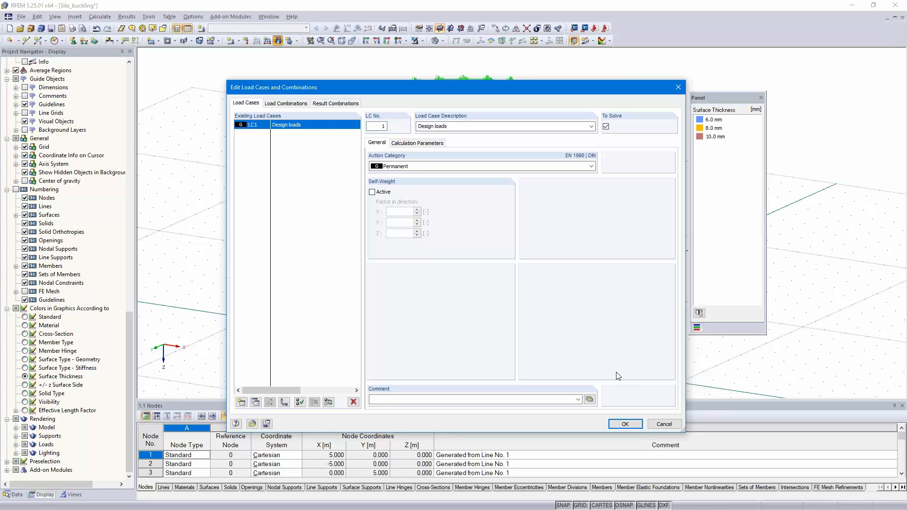
click(624, 426)
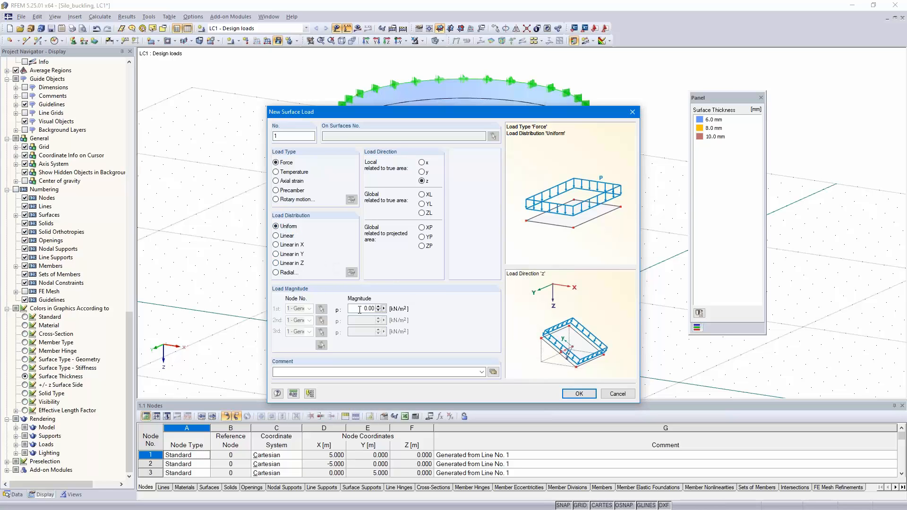
- Apply a uniform surface load of 8 kN/m² in local z direction to the three lower shell rings
text(8)
click(576, 393)
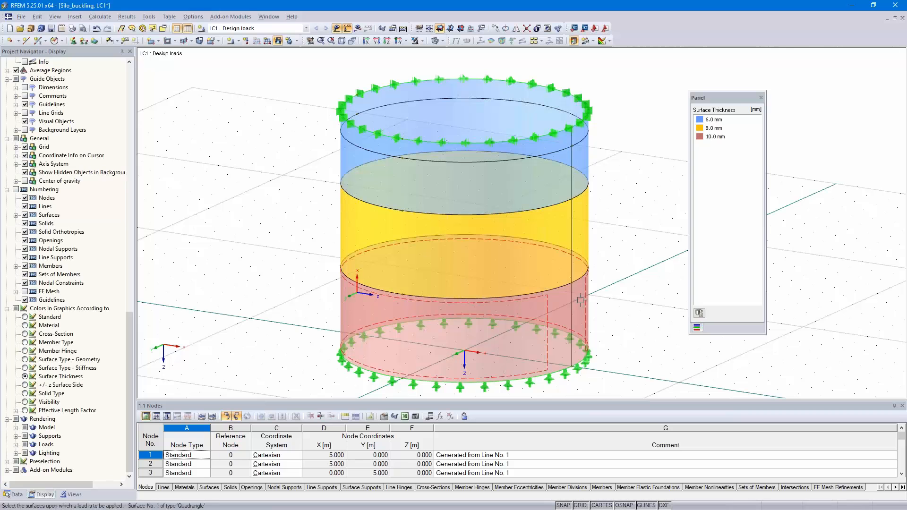
click(580, 300)
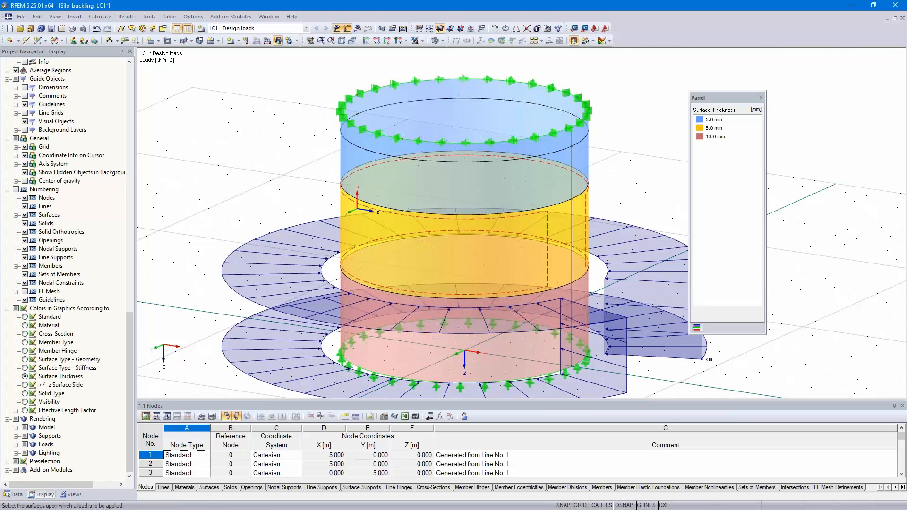
click(581, 222)
click(581, 142)
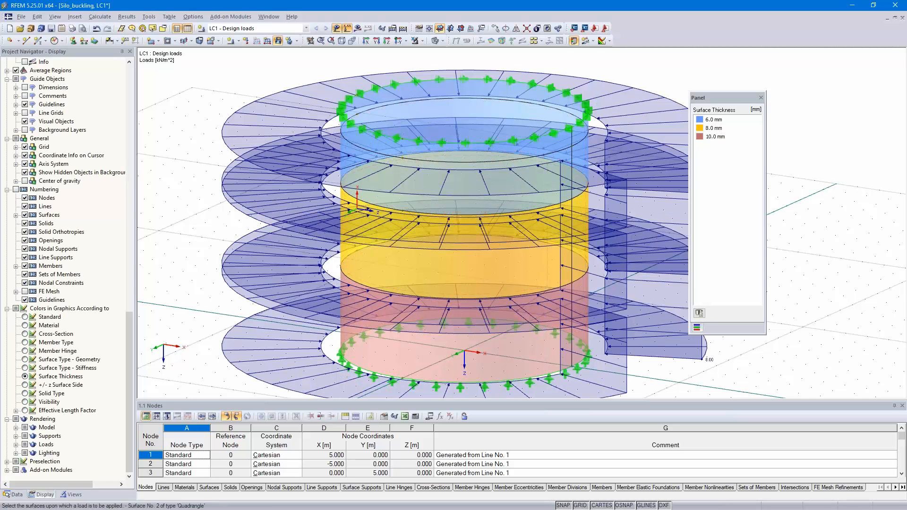
- Apply a surface load linear in Z to the top shell ring, local z direction, from 8 kN/m² at its lower edge to 0 at its top
ctrl+middle_drag(625, 231, 624, 223)
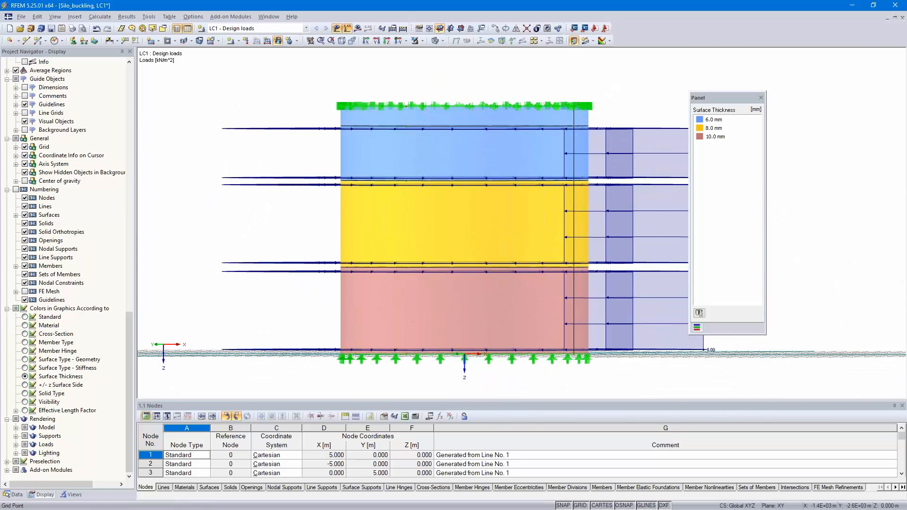
click(278, 41)
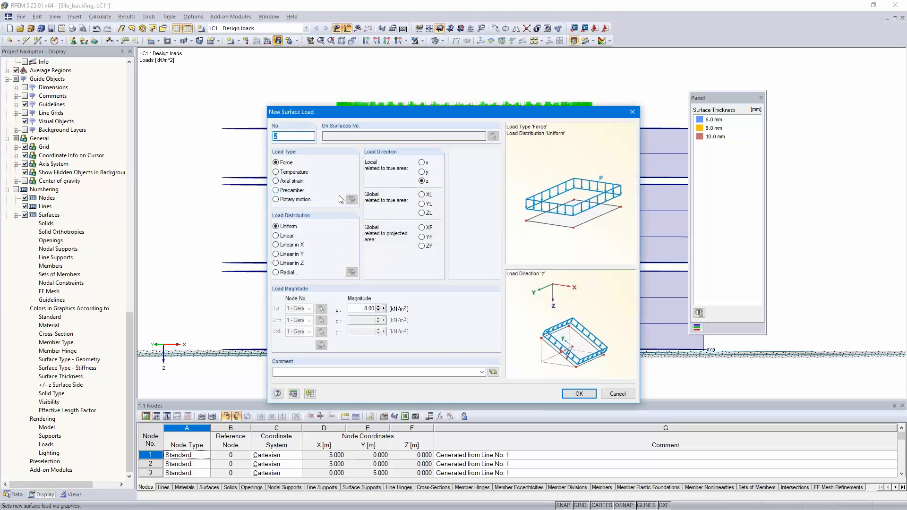
click(276, 263)
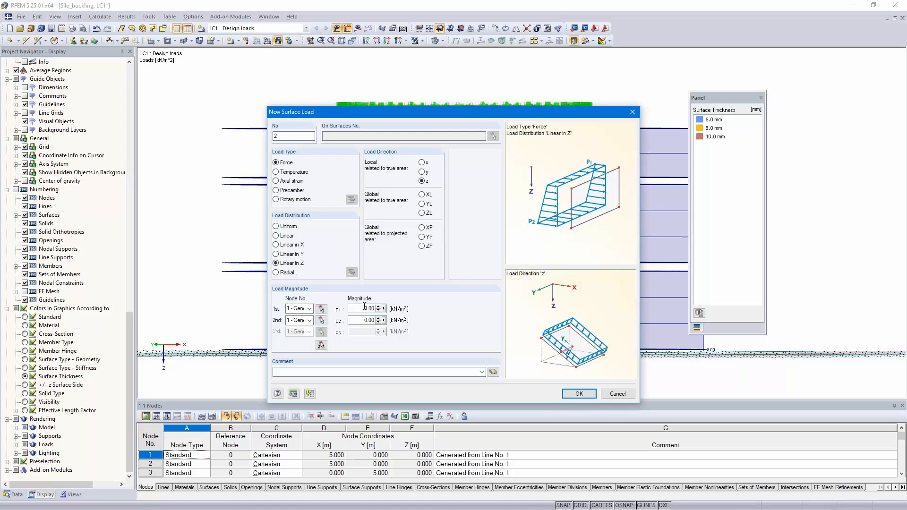
click(323, 310)
click(324, 317)
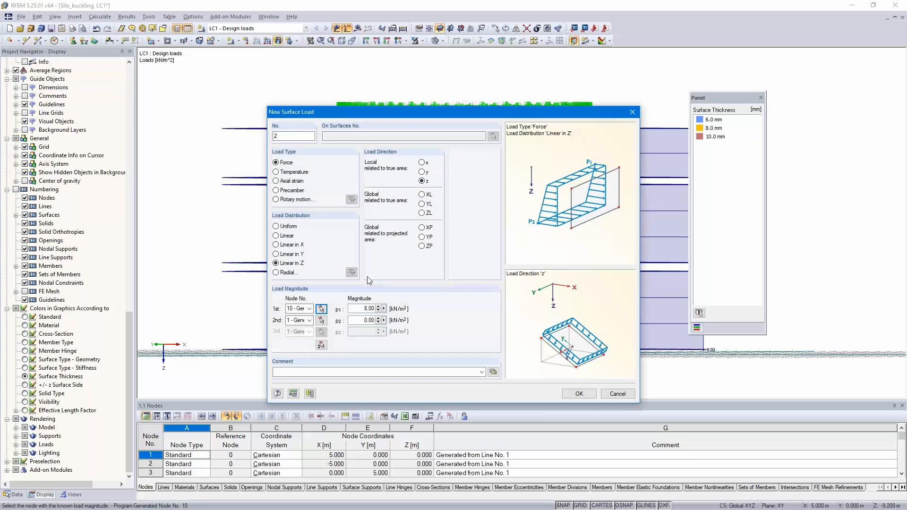
click(321, 320)
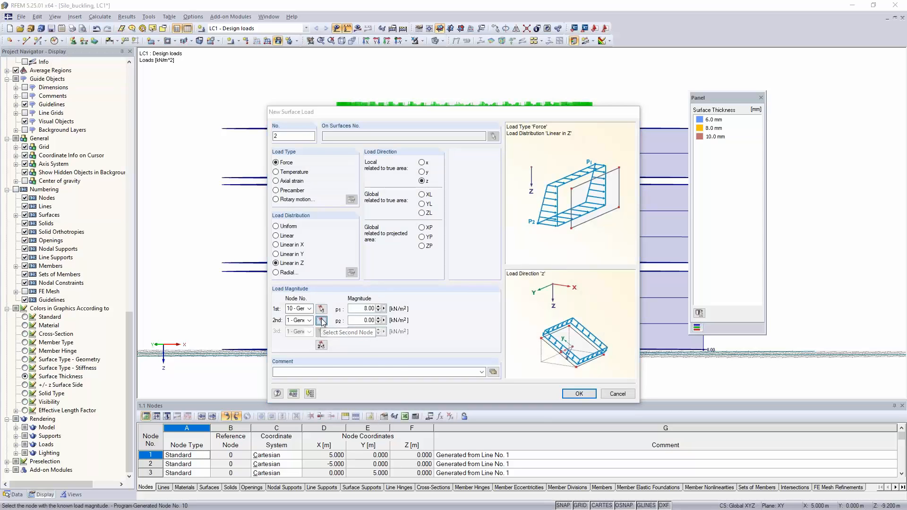
click(589, 103)
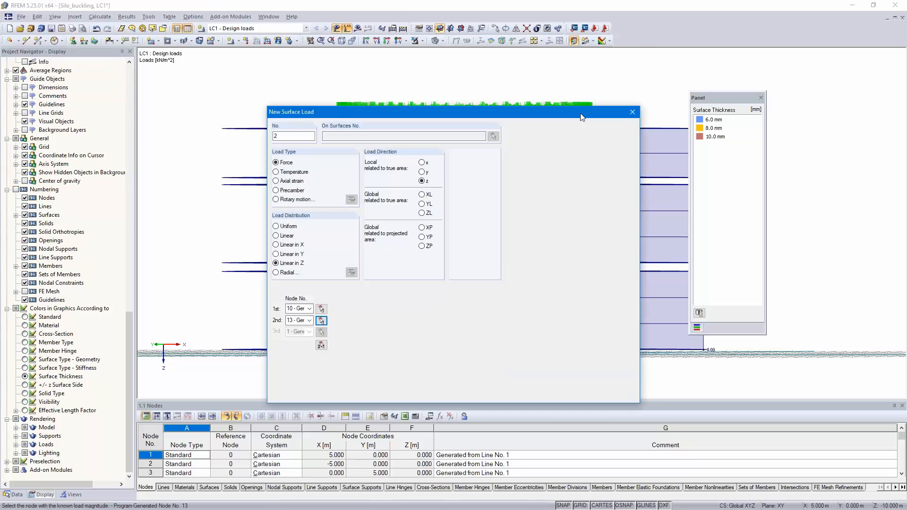
click(579, 394)
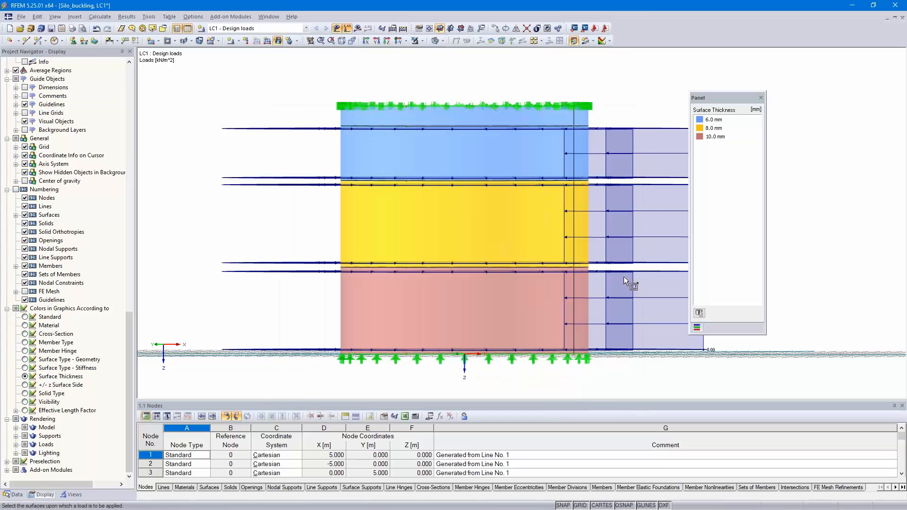
click(569, 122)
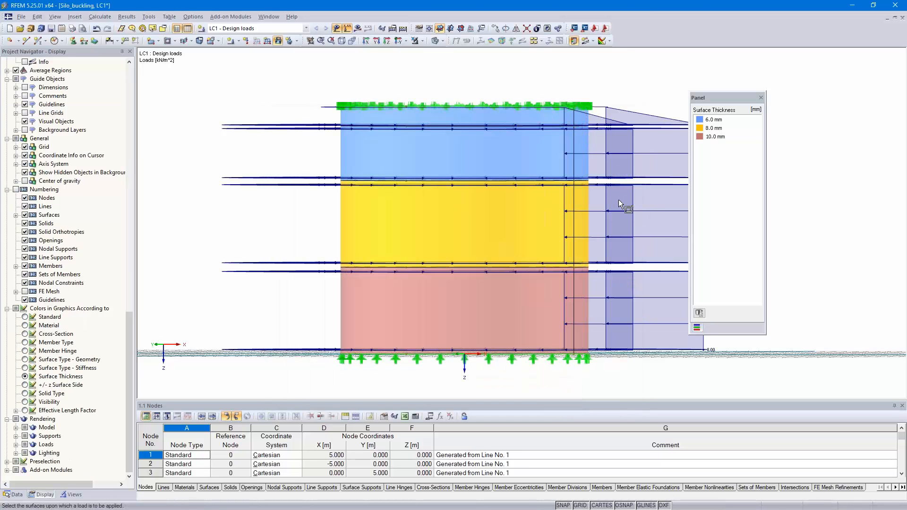
right_click(826, 150)
- Examine the surface loads acting on all the silo's shell rings from the side and in a 3D view
middle_drag(585, 184, 500, 207)
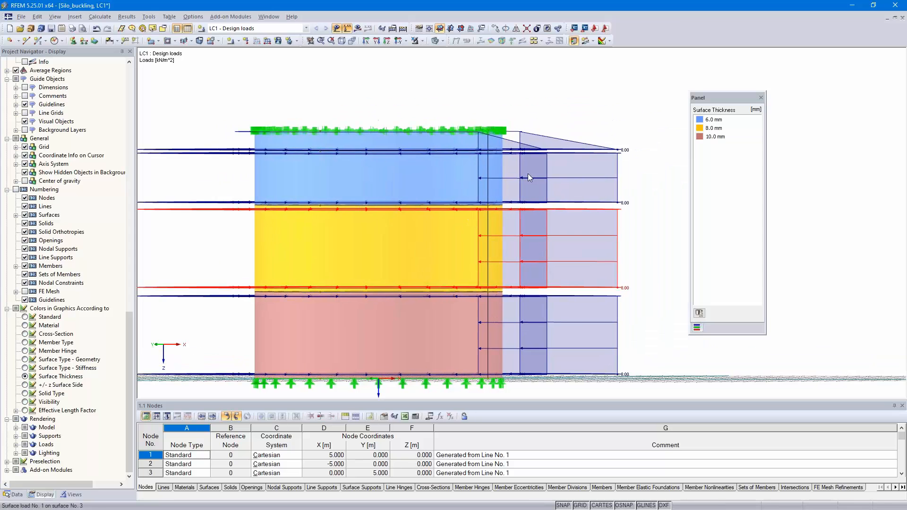
mouse_move(645, 256)
ctrl+middle_down()
mouse_move(656, 265)
mouse_move(646, 249)
ctrl+middle_up()
scroll(612, 265, down, 5)
middle_drag(558, 216, 494, 185)
ctrl+middle_drag(508, 213, 627, 288)
scroll(555, 257, up, 5)
scroll(643, 298, up, 1)
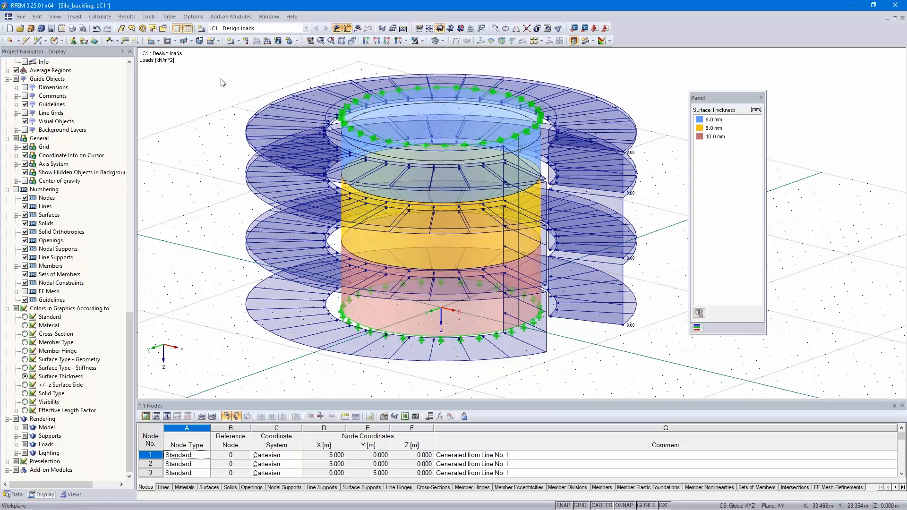
- Run an RF-STABILITY eigenvalue analysis of LC1 by the Lanczos method, using the default settings
click(232, 17)
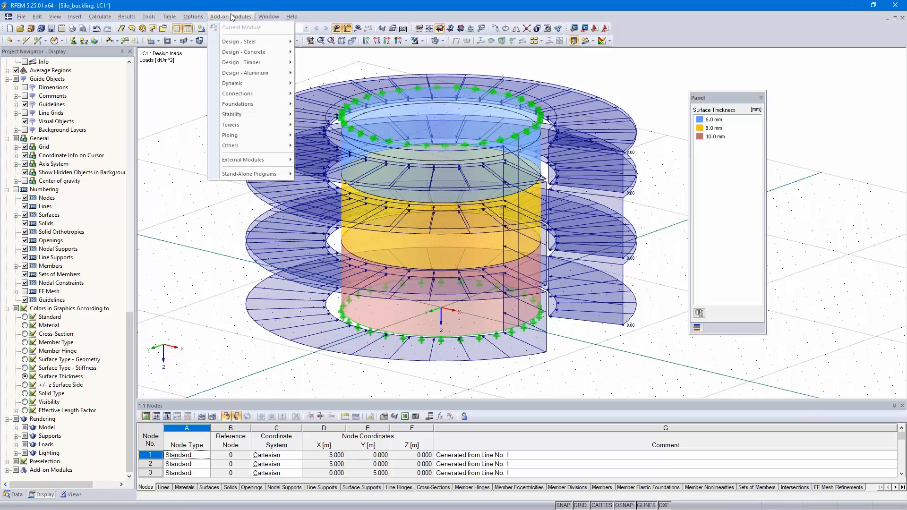
mouse_move(255, 115)
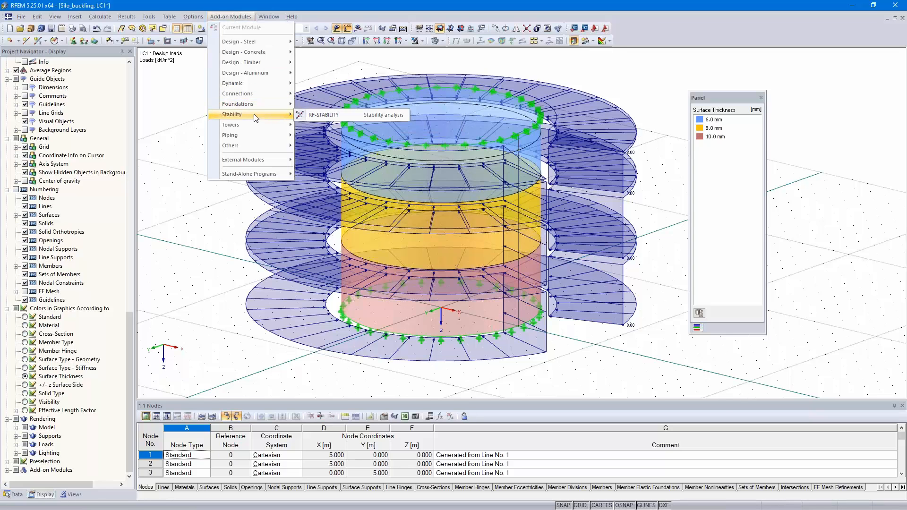
click(337, 116)
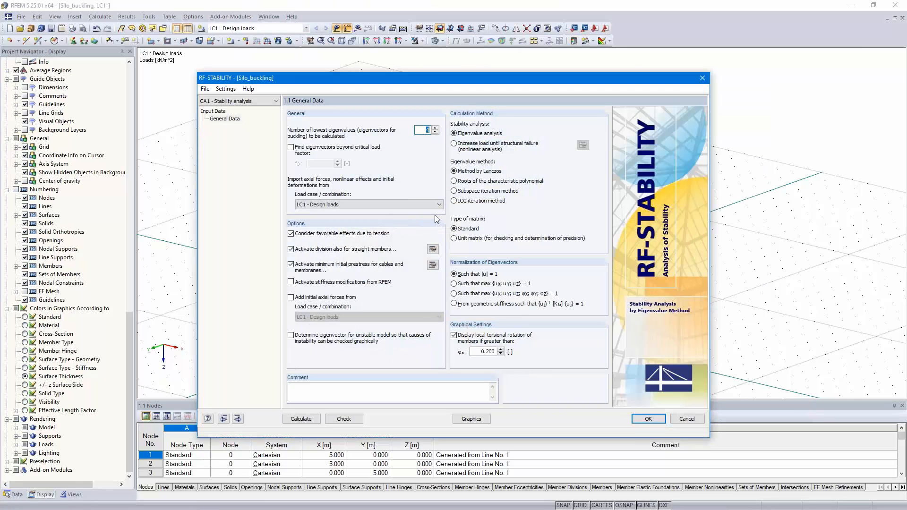
click(298, 420)
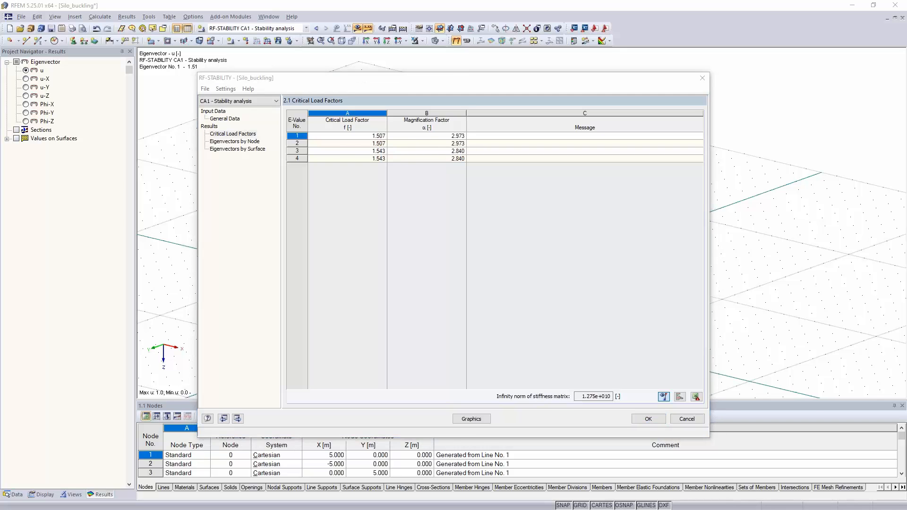
click(295, 509)
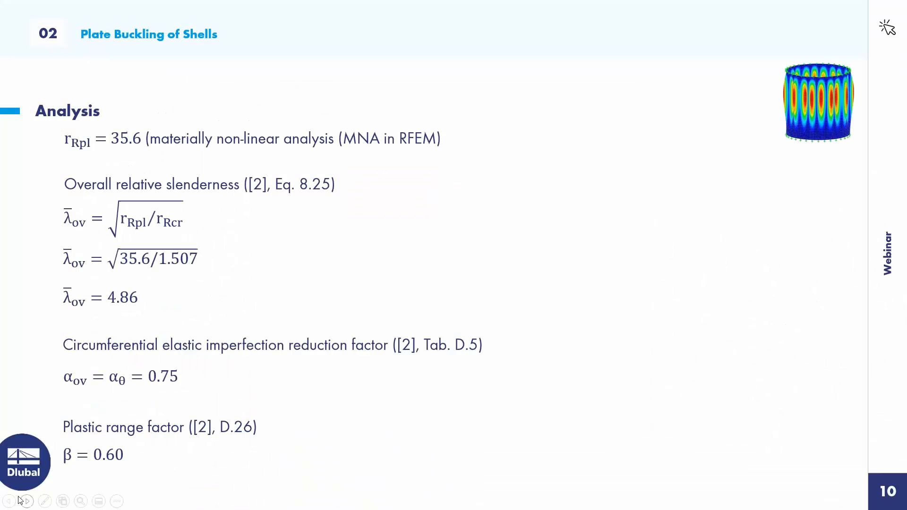
click(9, 501)
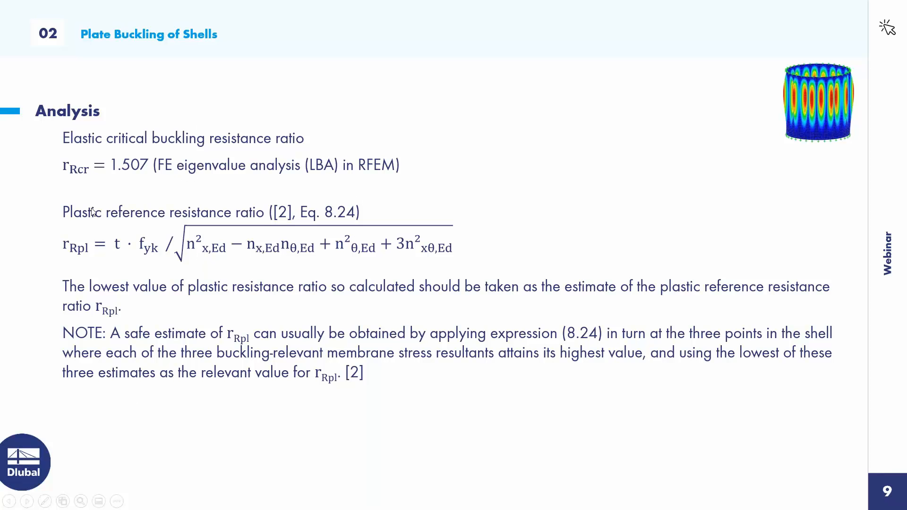
click(26, 502)
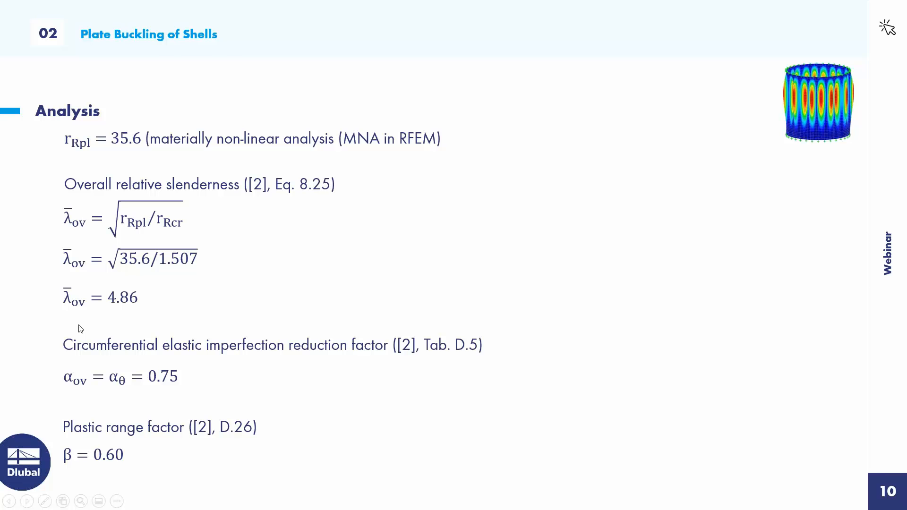
key(alt+Tab)
- Accept the stability results, display the first eigenvector on the silo model and save the file
click(648, 418)
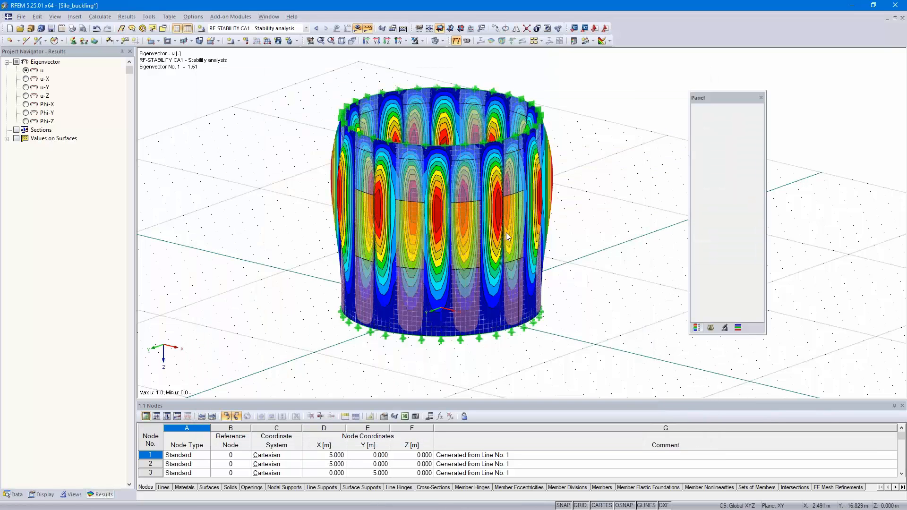
ctrl+middle_drag(596, 243, 625, 255)
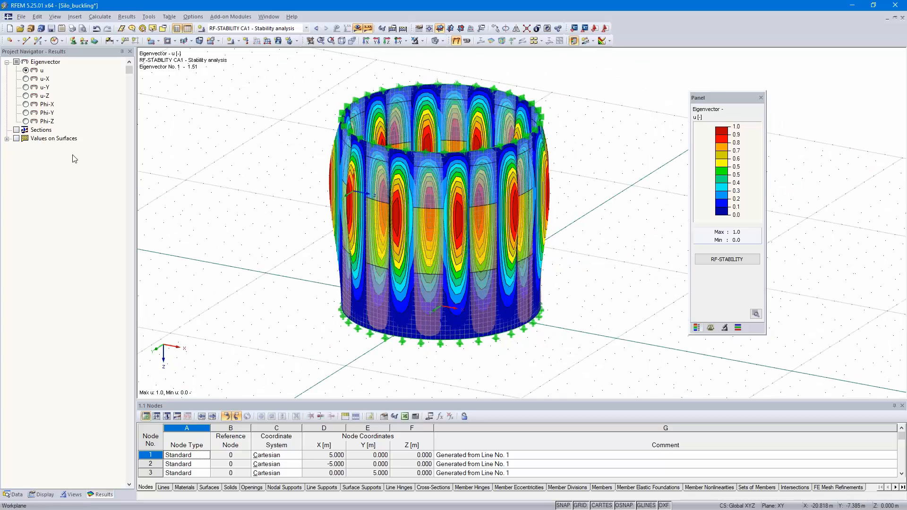
click(51, 30)
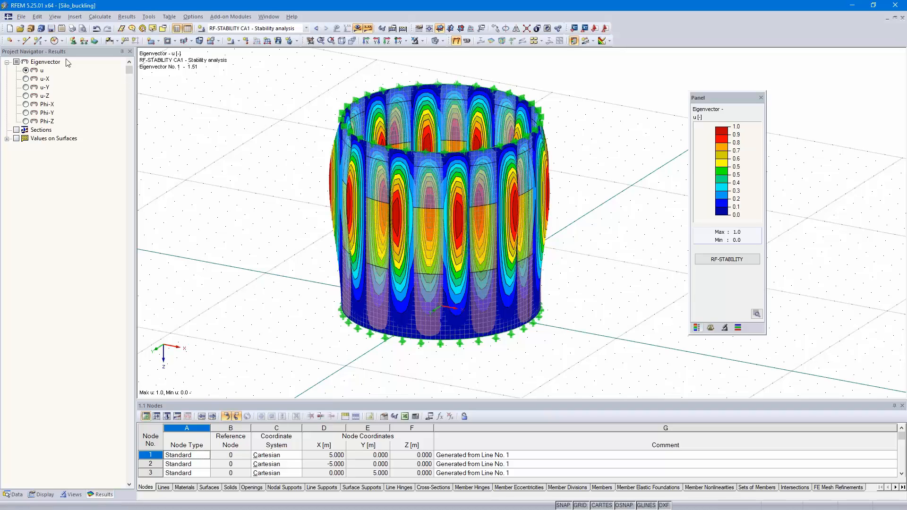
- Save the model under the new name Silo_buckling_plastic, leaving the results out of the saved data
click(21, 17)
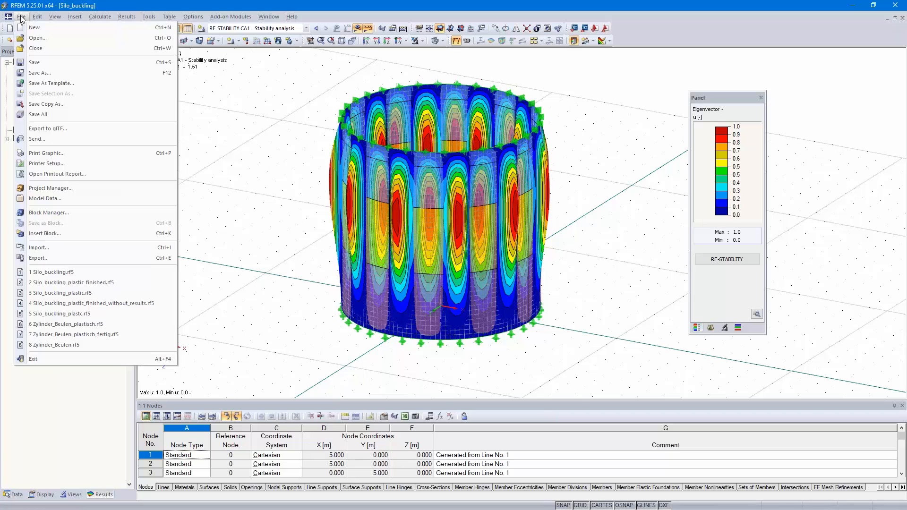
click(37, 73)
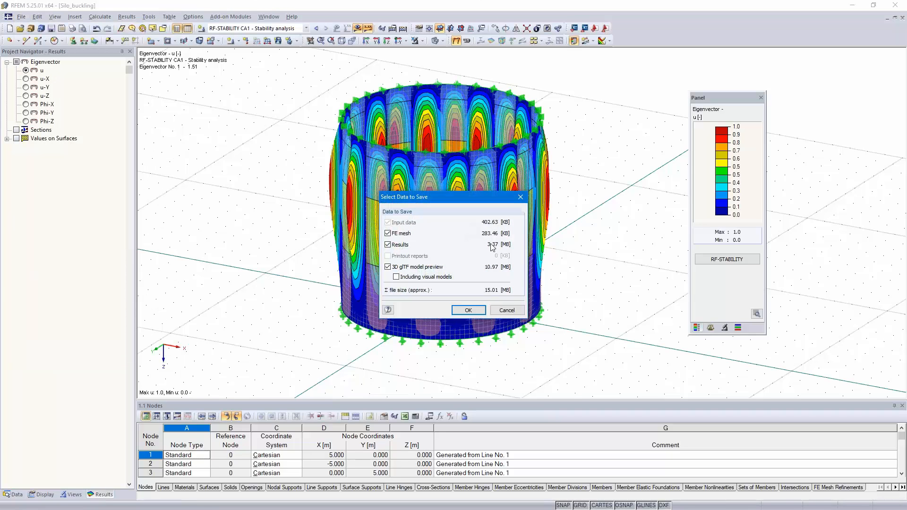
click(388, 245)
click(467, 313)
key(Right)
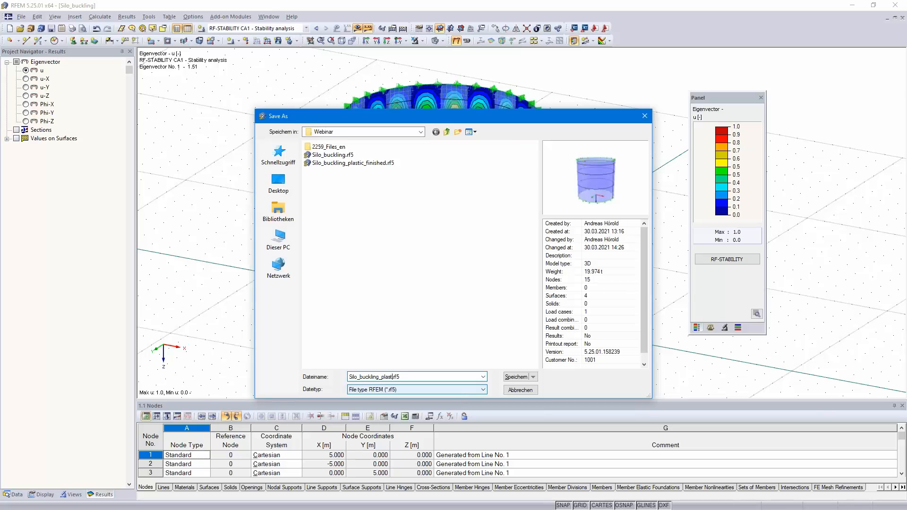
text(_plastic)
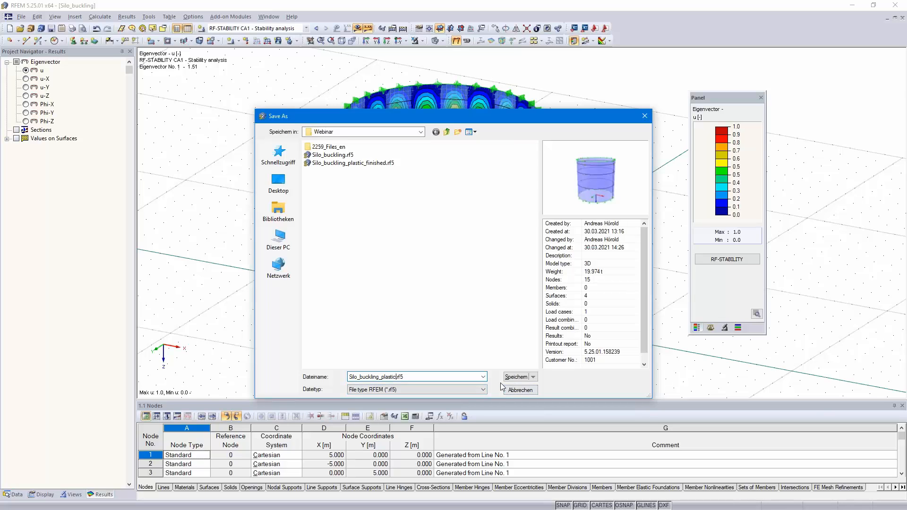
click(515, 377)
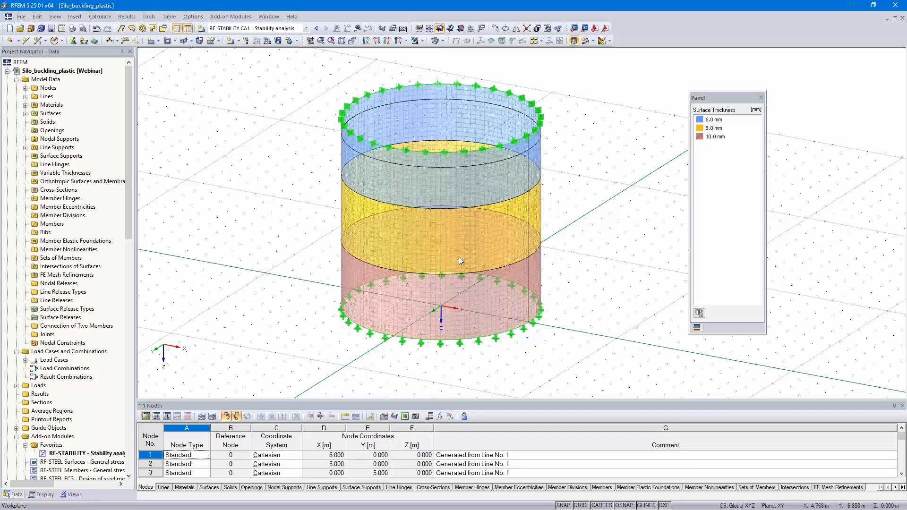
- Delete all RF-STABILITY module data from the plastic model file
right_click(90, 453)
click(90, 454)
right_click(90, 454)
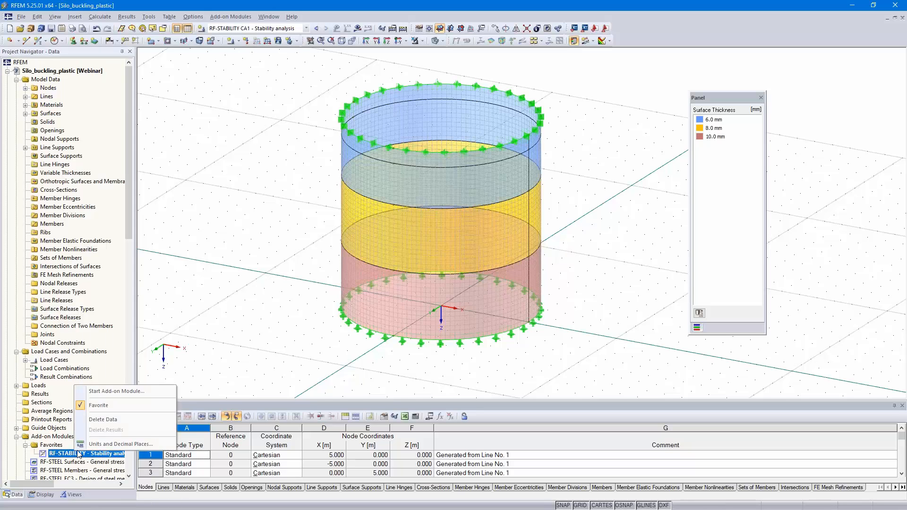
click(105, 419)
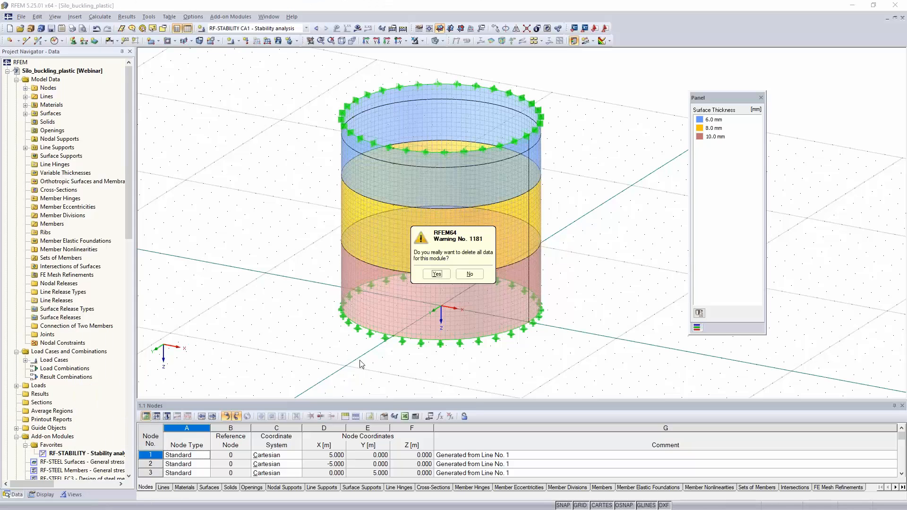
click(435, 276)
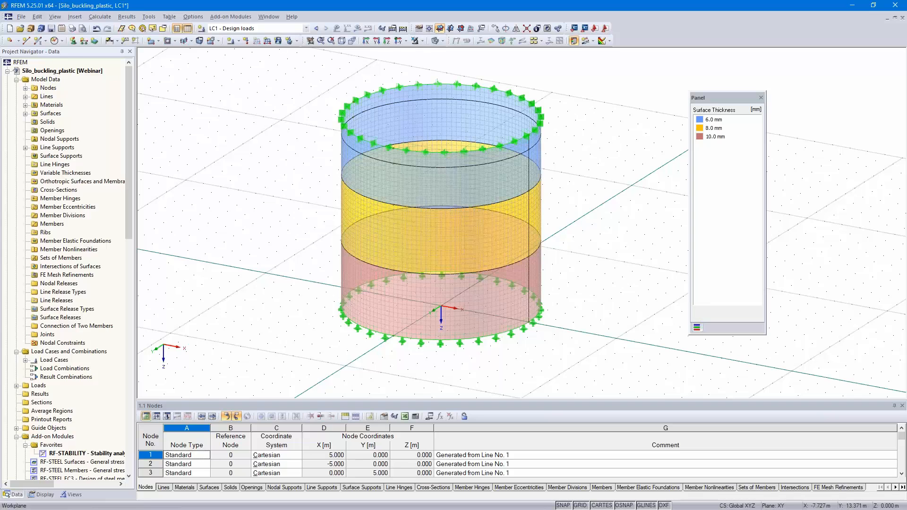
- Change the material model of Steel S 235 to Isotropic Plastic 2D/3D, keeping the basic definition and the von Mises strain hypothesis
click(26, 105)
click(69, 114)
double_click(70, 115)
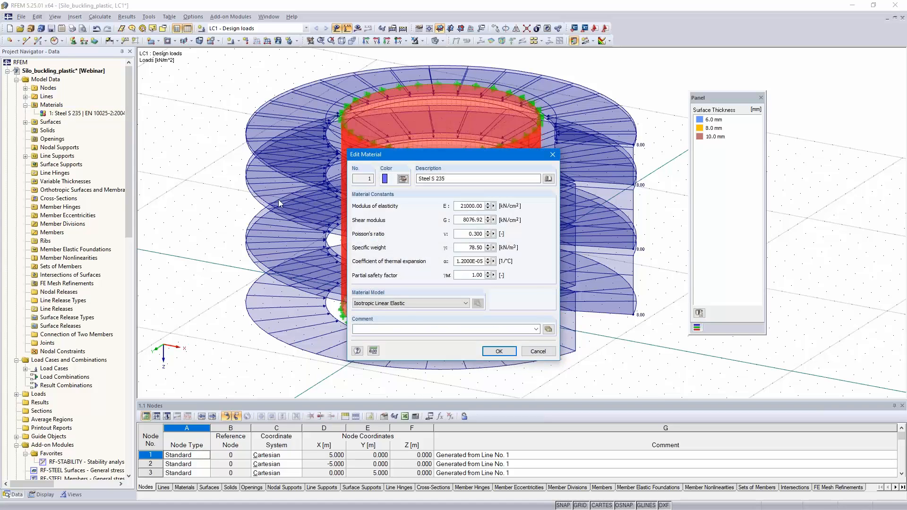
click(425, 303)
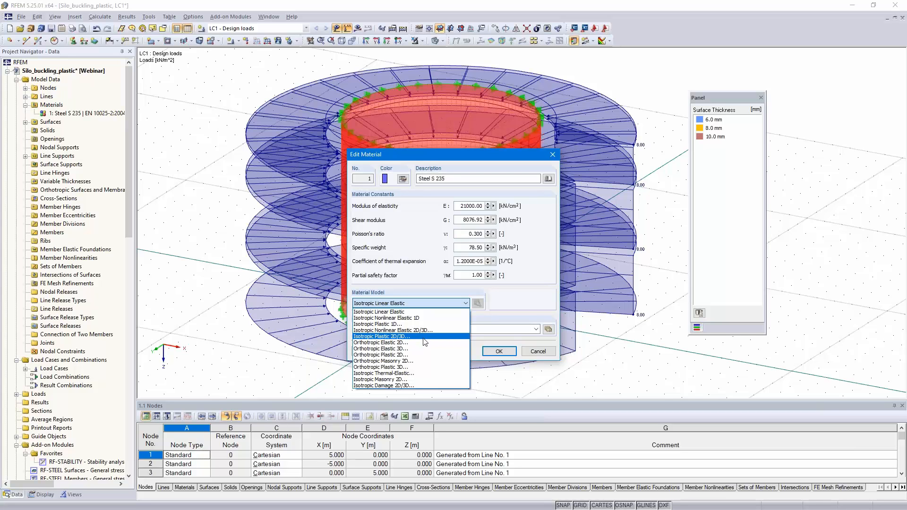
click(423, 336)
click(424, 337)
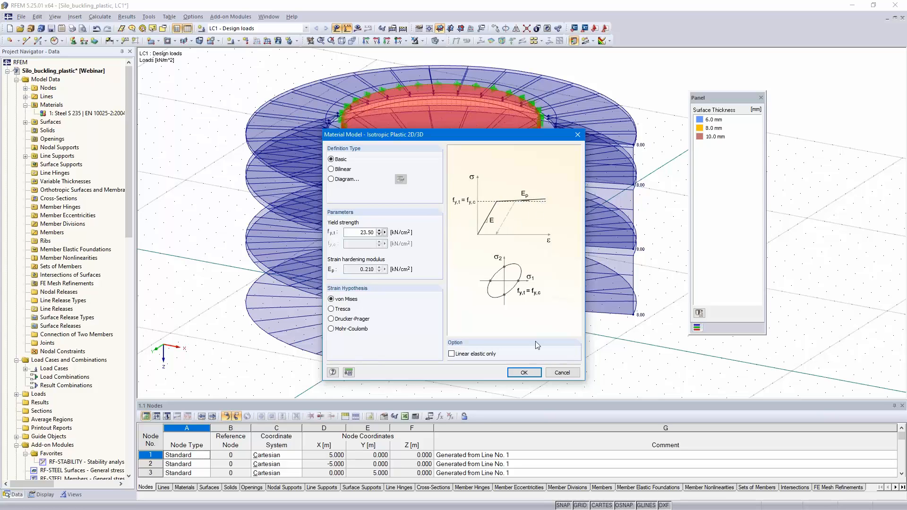
click(524, 373)
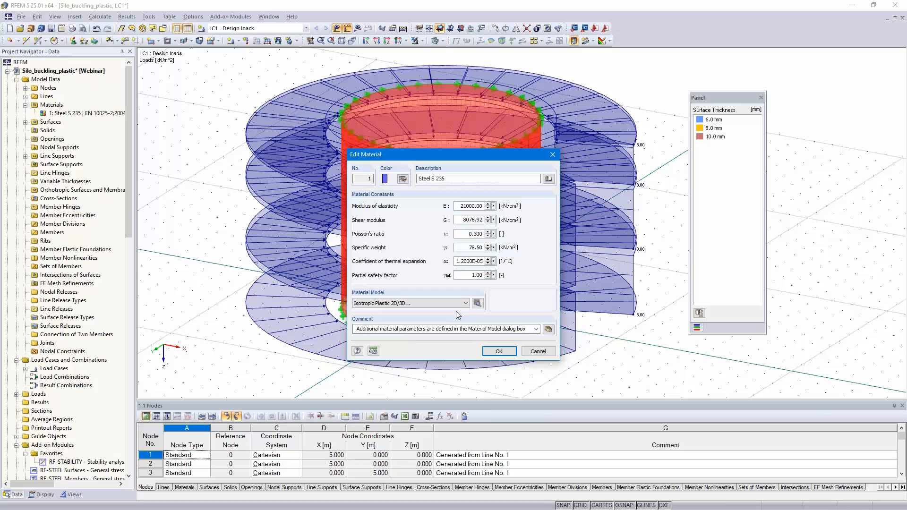
click(499, 352)
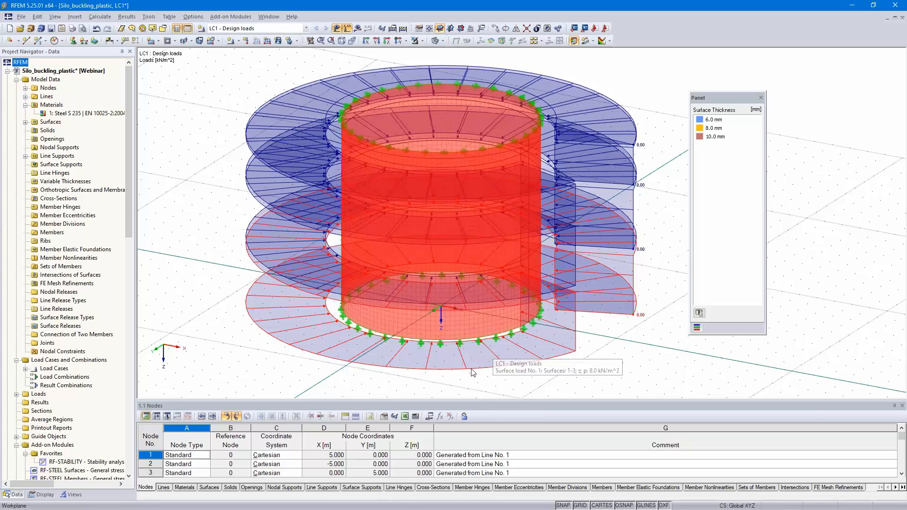
click(202, 284)
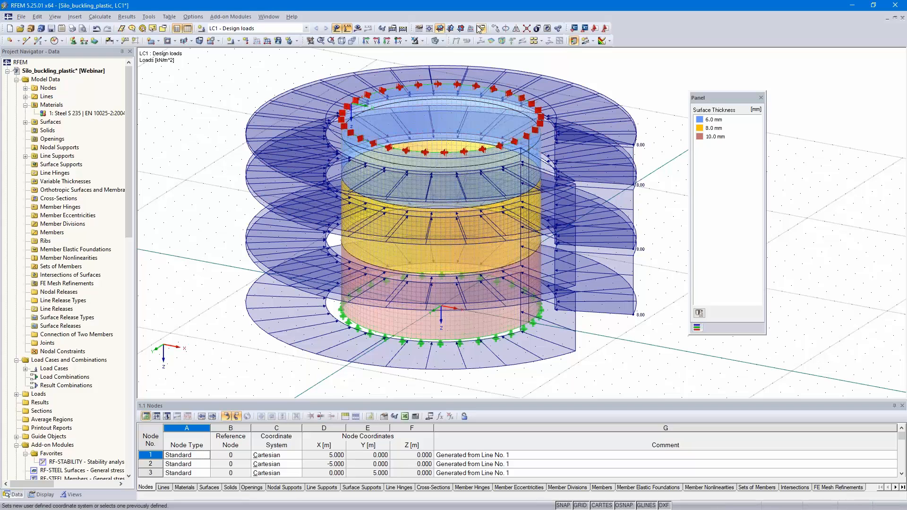
- Activate incrementally increasing loading for load case LC1, with initial load factor 1.000, increment 0.100 and last-increment refinement 10
click(393, 29)
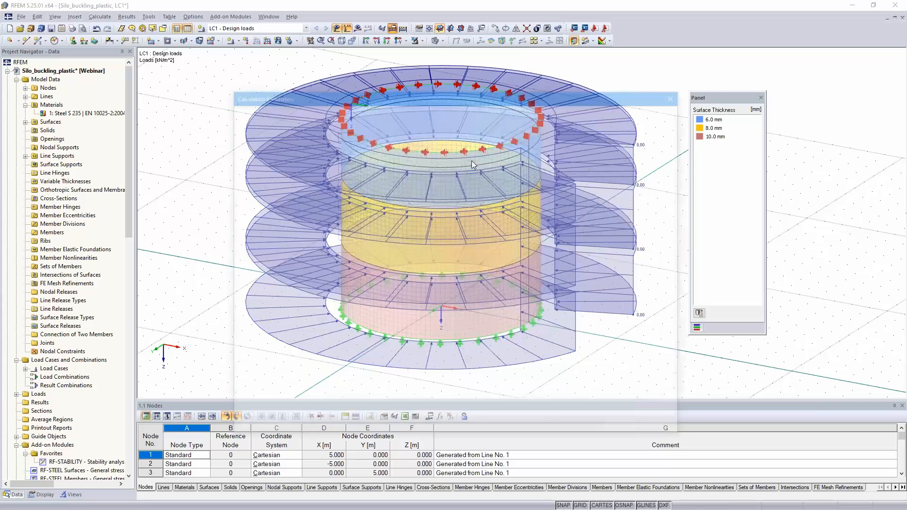
click(247, 110)
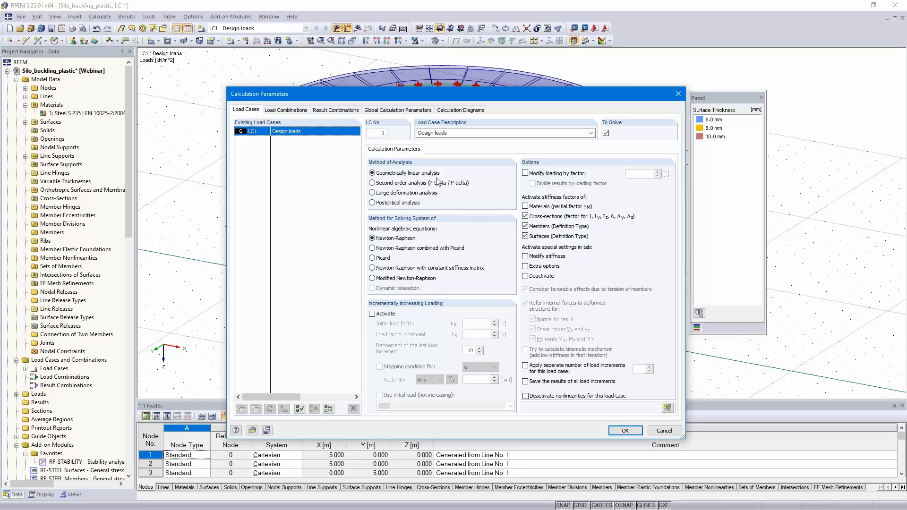
click(372, 315)
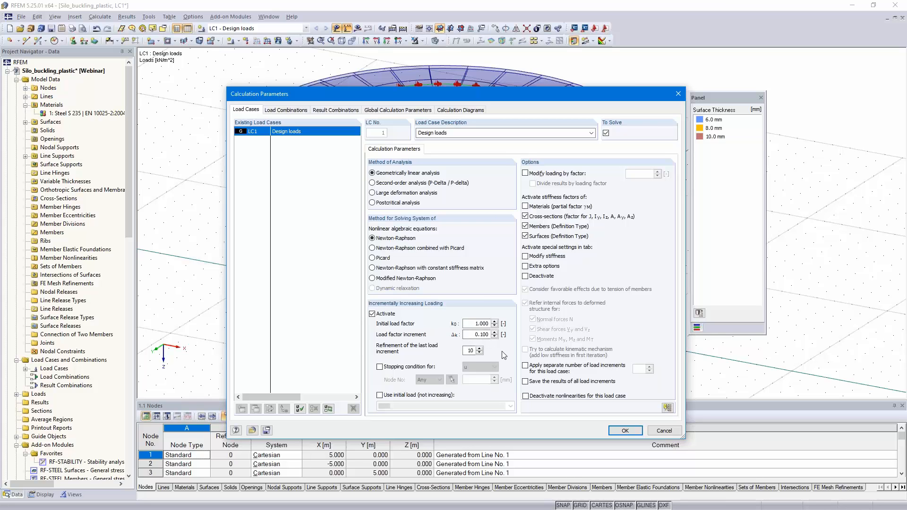
click(379, 367)
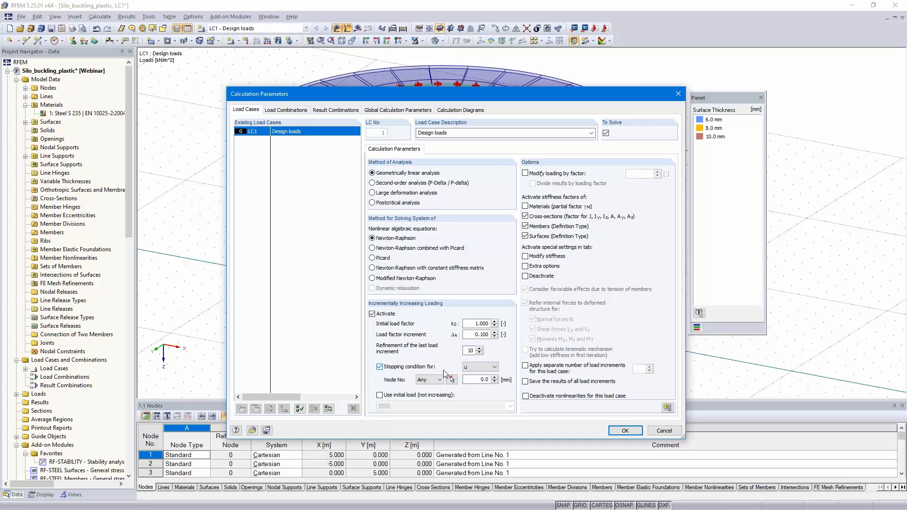
click(471, 380)
click(379, 366)
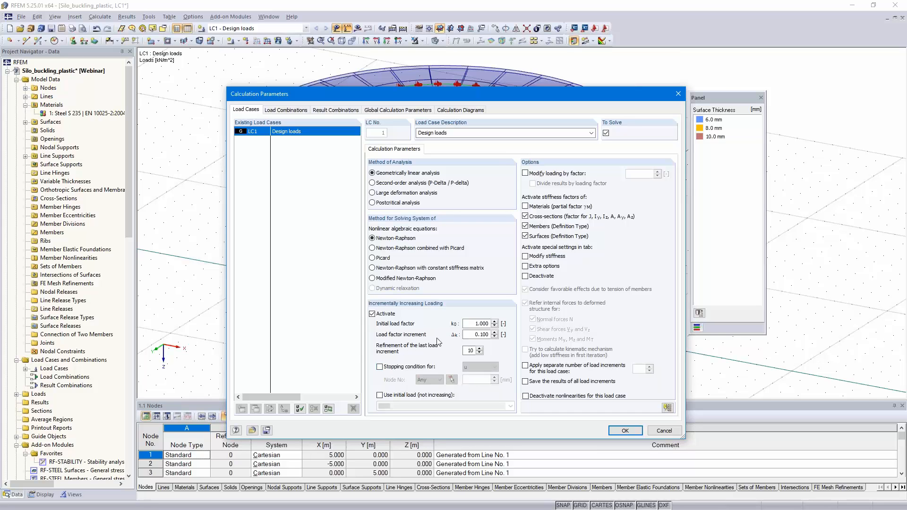
- Have the results of all load increments saved for LC1 and accept the calculation parameters
click(526, 382)
click(624, 430)
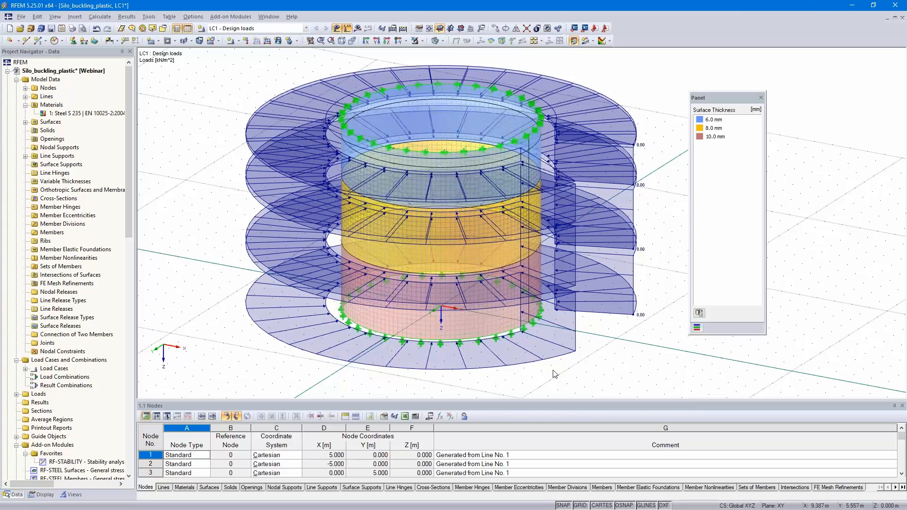
- Switch to the calculated model Silo_buckling_plastic_finished and view its deformed silo obliquely from above
click(7, 71)
double_click(54, 80)
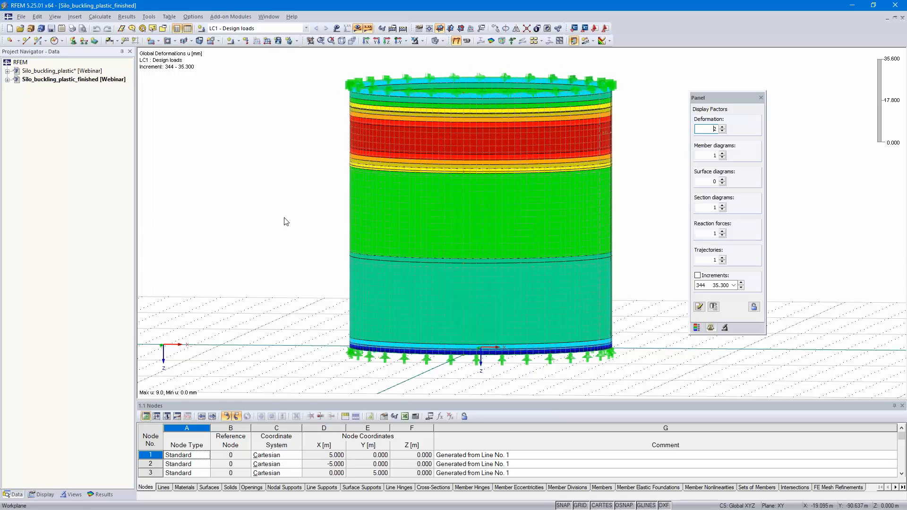
ctrl+middle_drag(288, 209, 267, 236)
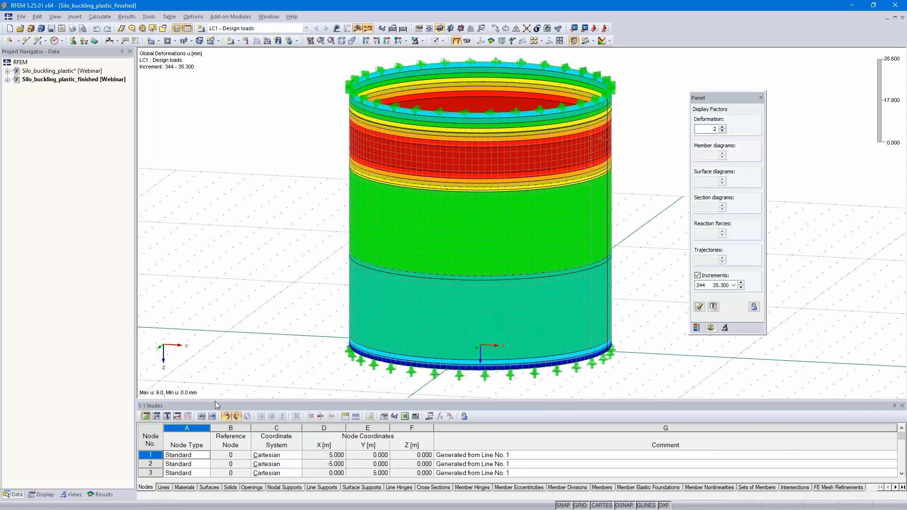
- Look up the critical load factor of LC1 in the results summary, enlarging the table area only while reading
drag(244, 295, 245, 296)
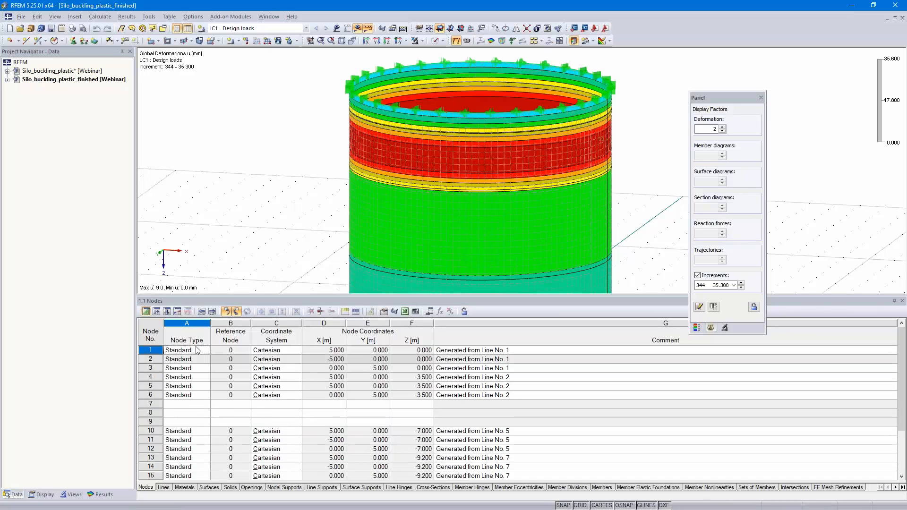
click(177, 312)
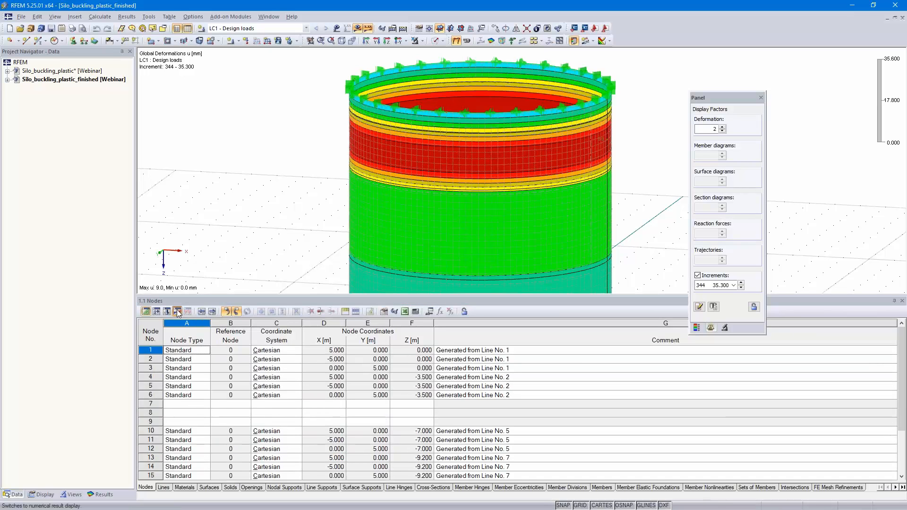
scroll(360, 384, down, 12)
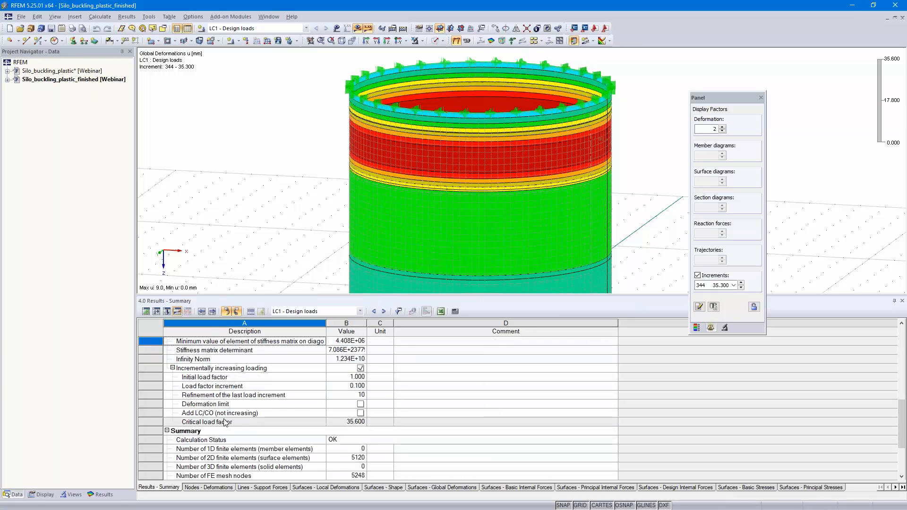
click(353, 423)
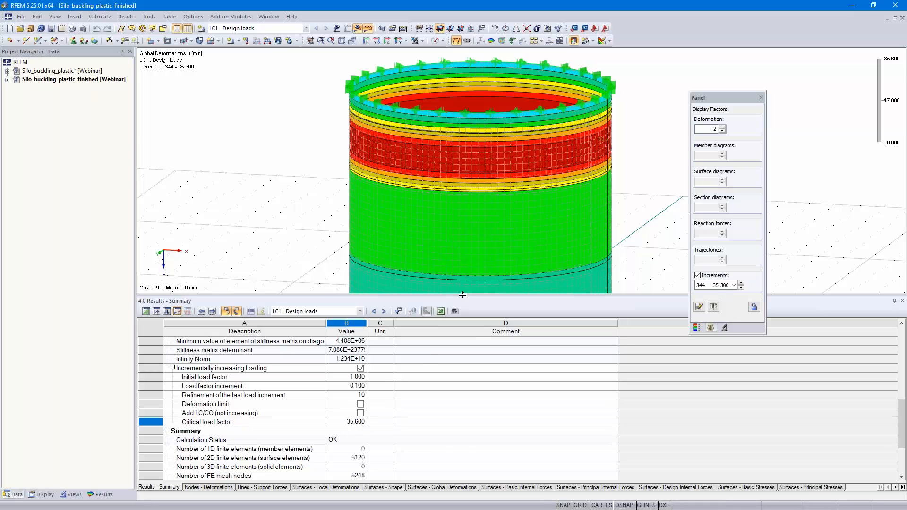
drag(448, 406, 450, 395)
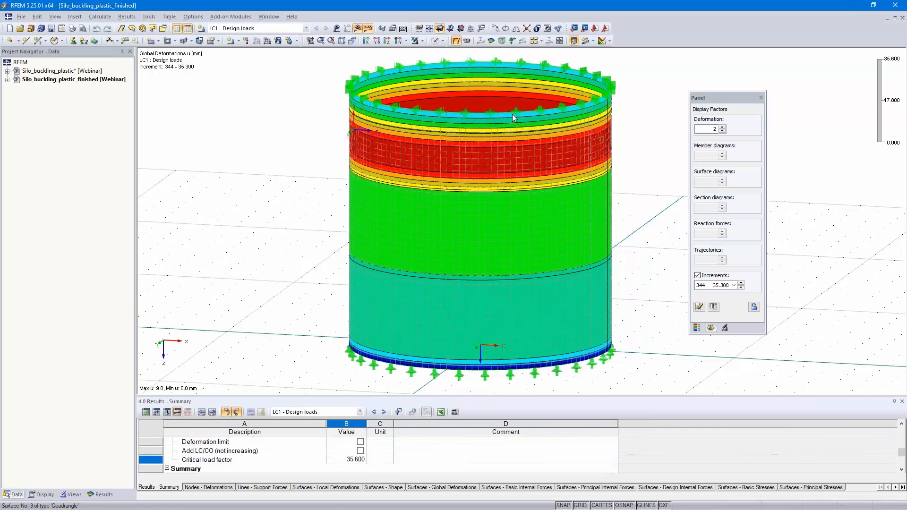
- Step through the silo's global deformations at load increments 345, 346 and 347
click(733, 285)
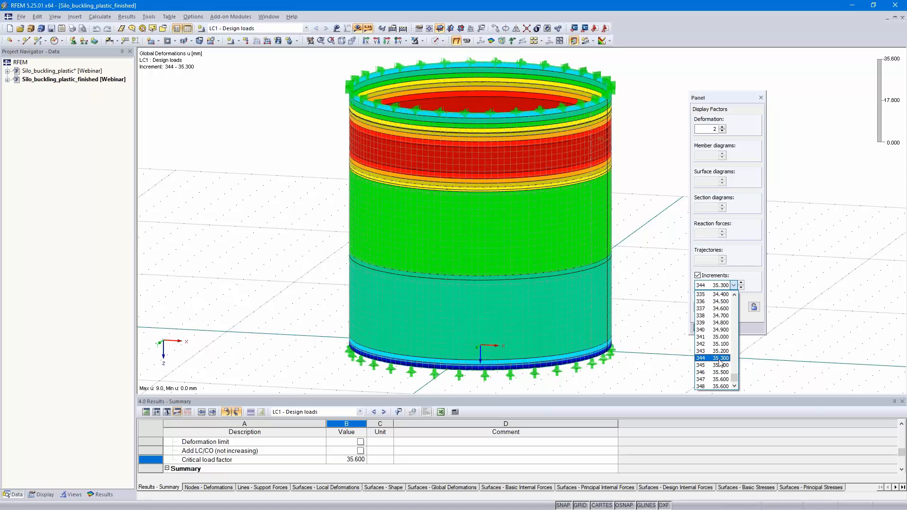
click(720, 357)
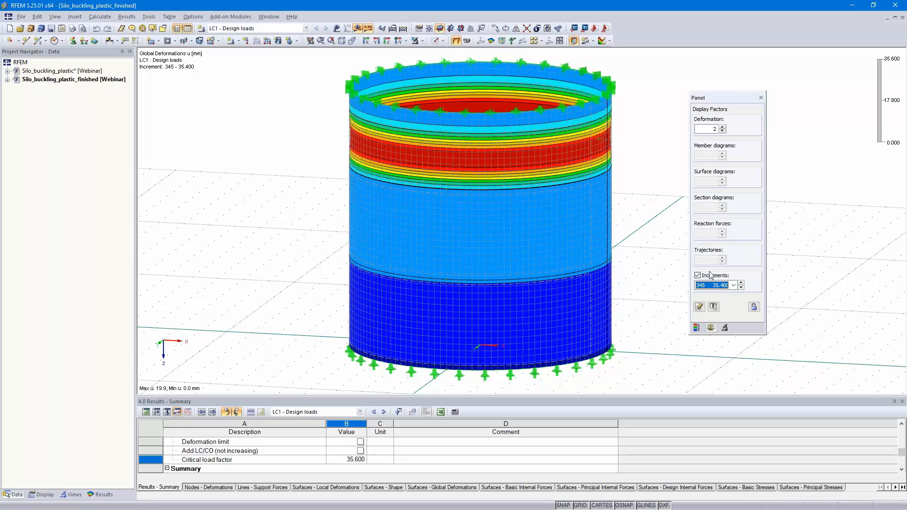
click(740, 282)
click(741, 283)
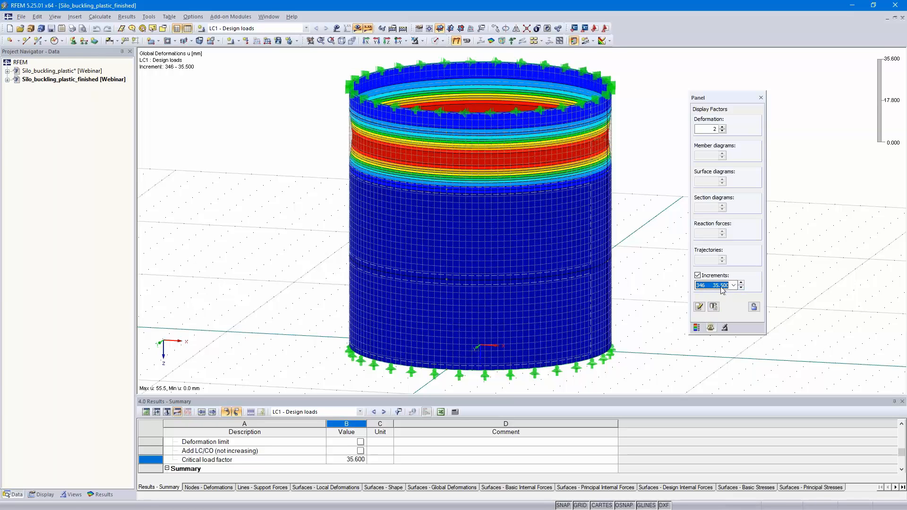
ctrl+middle_drag(642, 243, 638, 223)
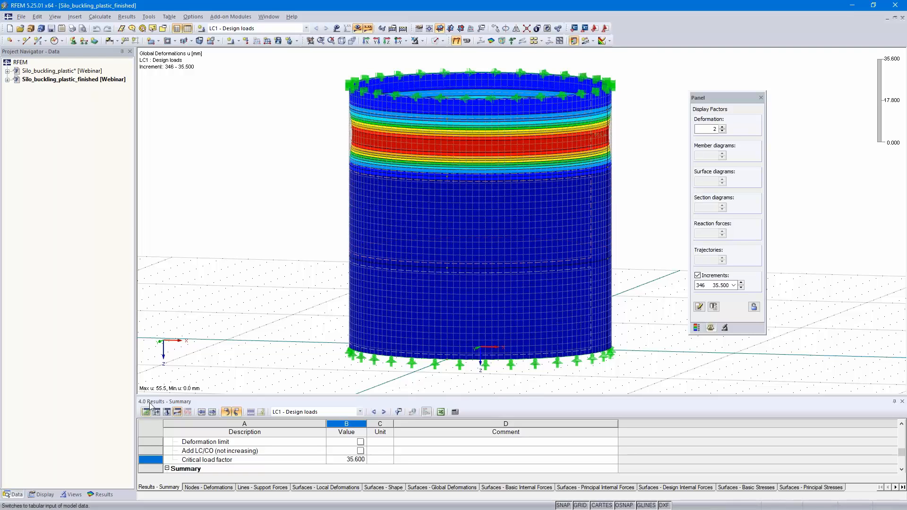
click(741, 283)
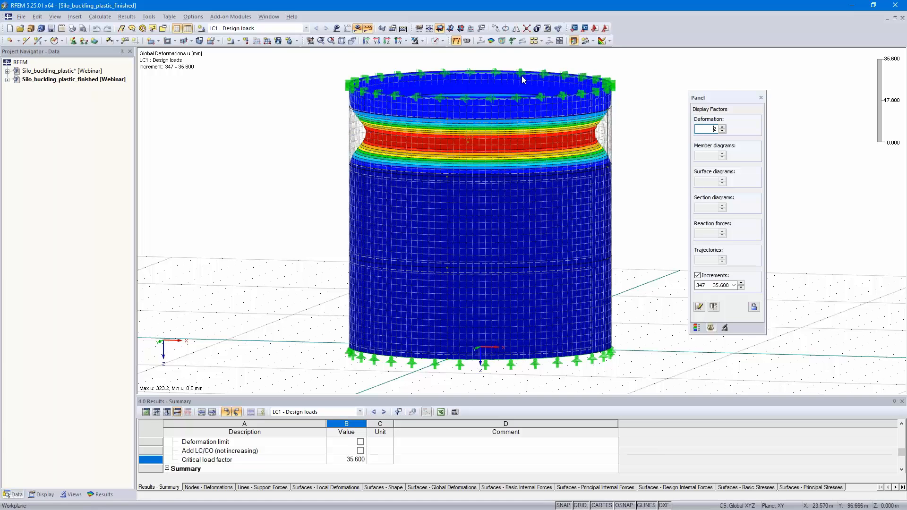
- Examine the LC1 calculation diagram of maximum deformation u over the increments, close the parameters and switch to the presentation slides
click(394, 29)
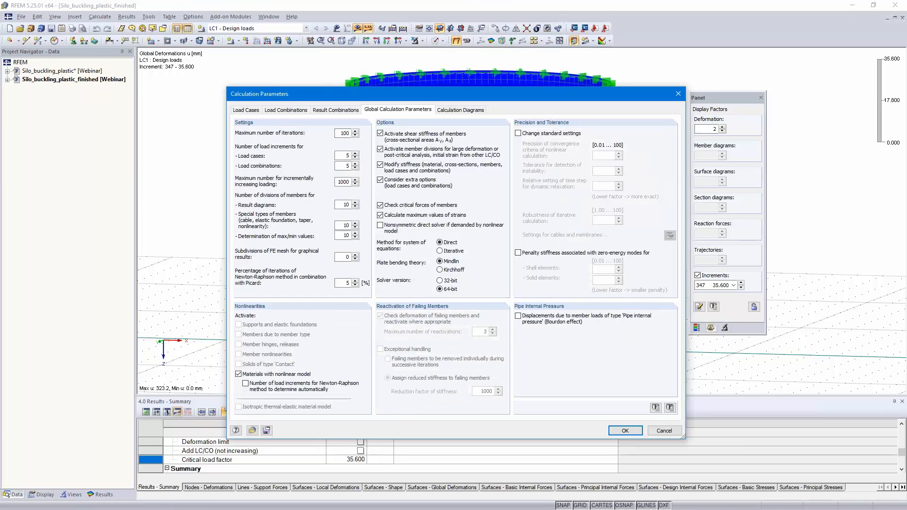
click(461, 111)
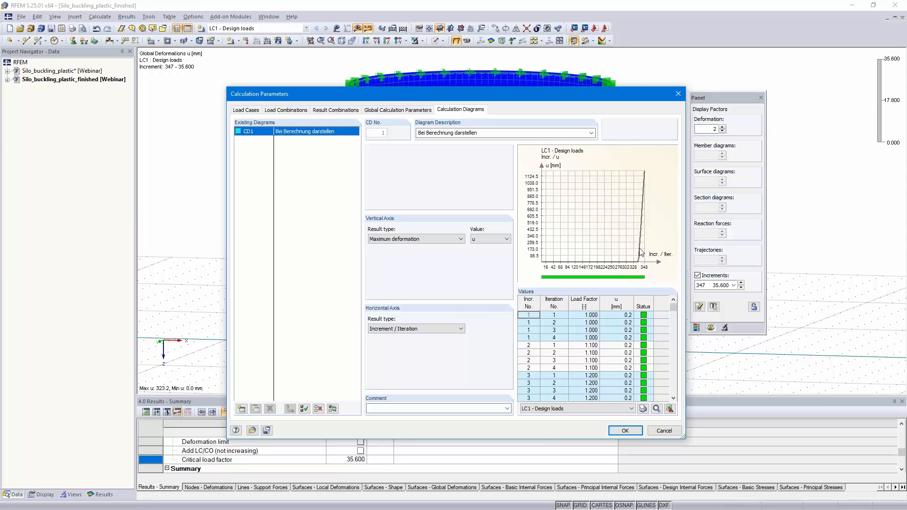
click(625, 431)
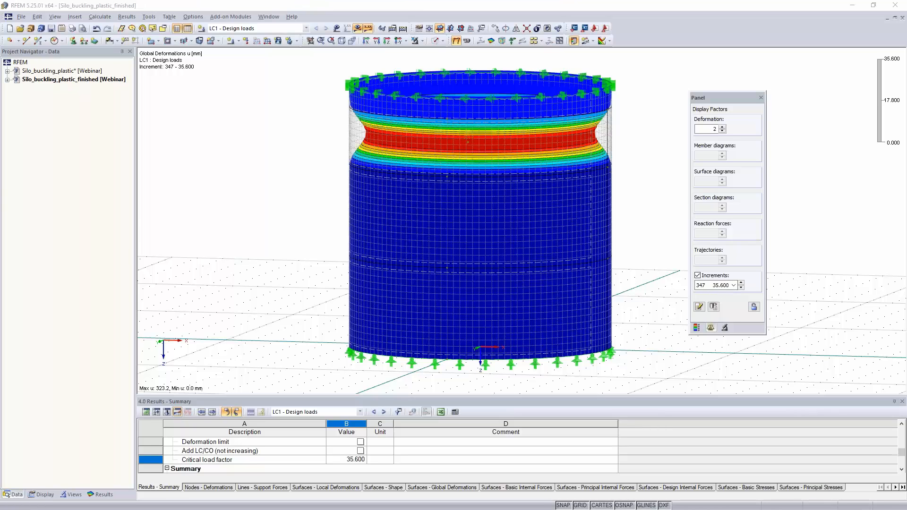
key(alt+Tab)
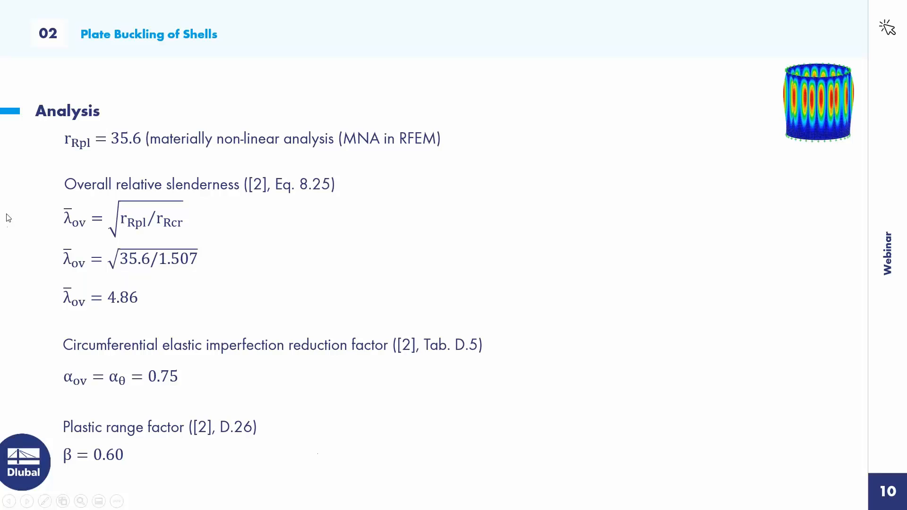